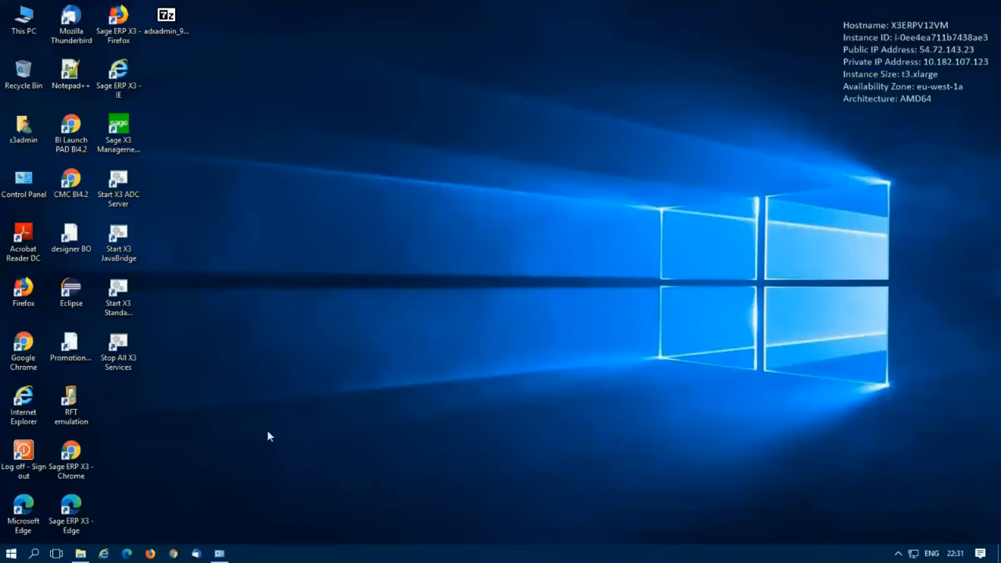
Step: Check the installed AdxAdmin and Management Console versions, then open the Downloads folder in File Explorer
left_click(220, 553)
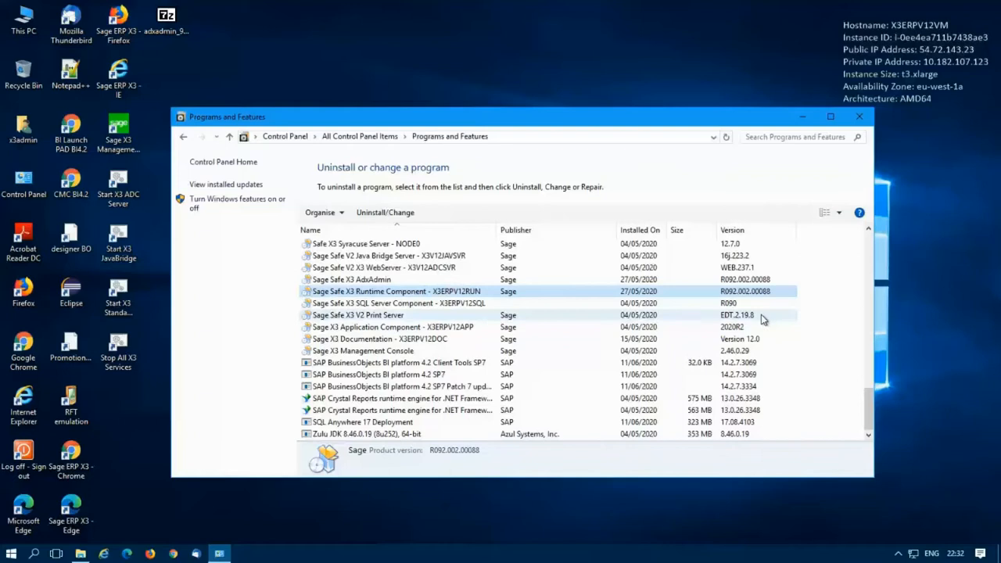
left_click(371, 281)
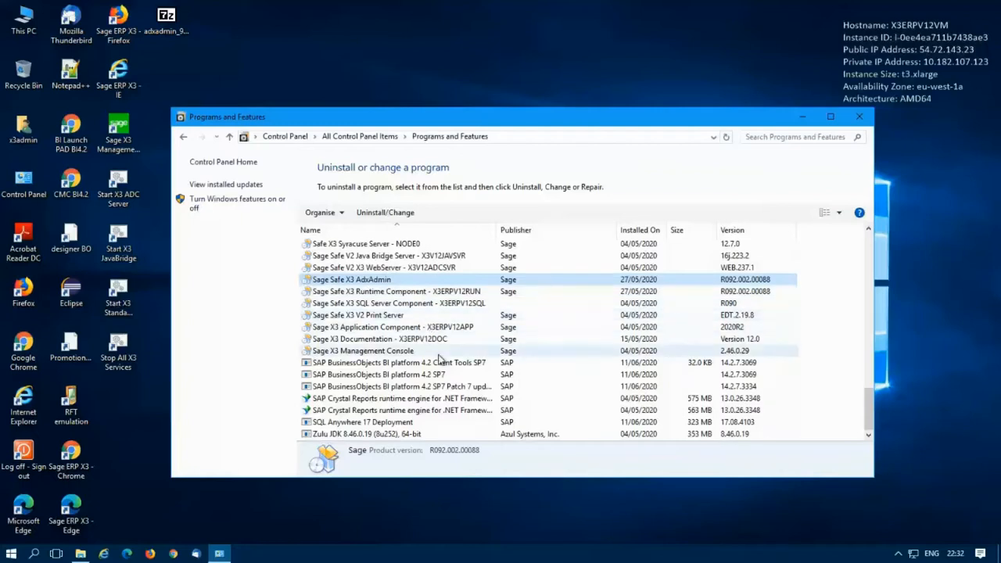
left_click(430, 351)
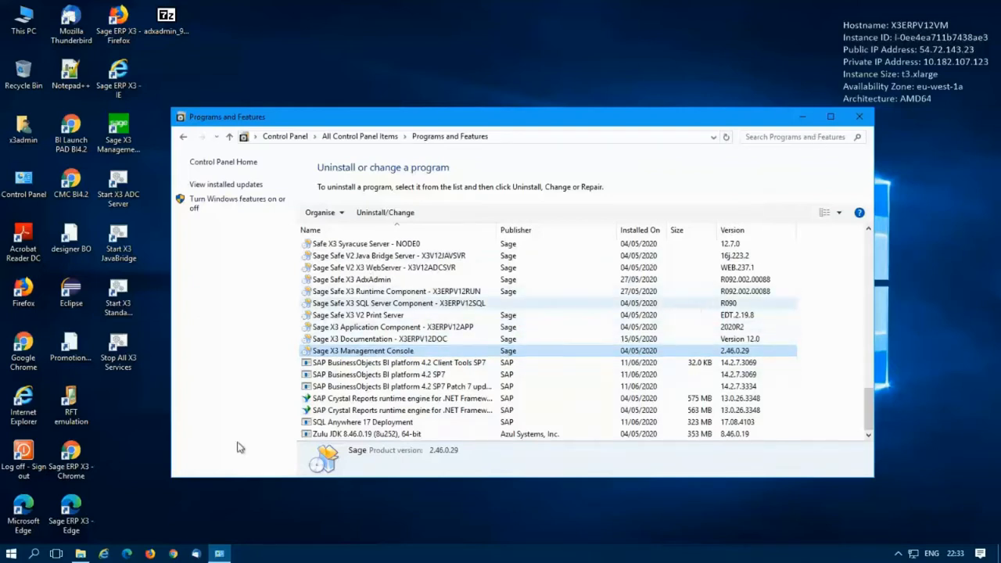
left_click(80, 554)
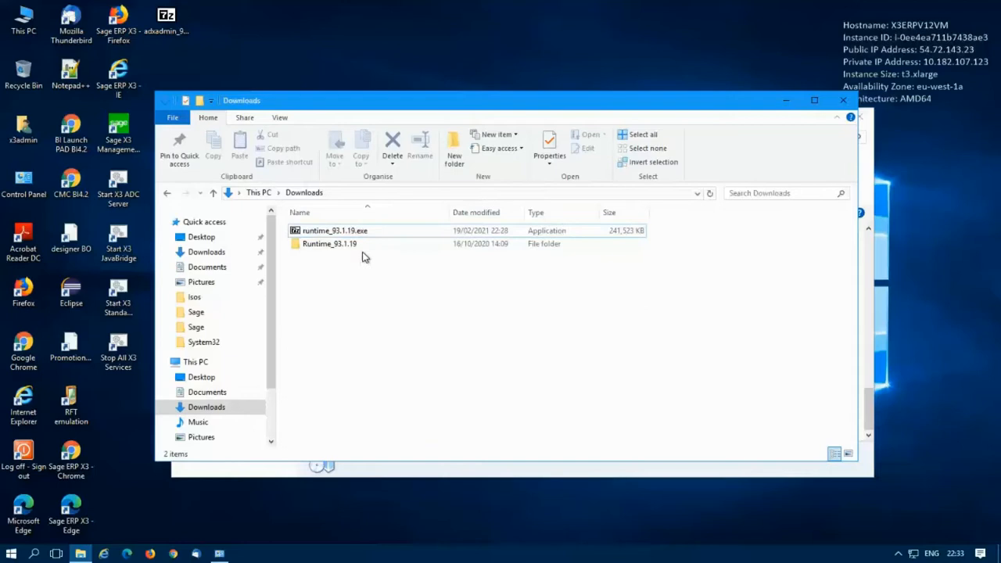
Step: Select runtime_93.1.19.exe, then minimize the Downloads and Programs and Features windows
left_click(339, 234)
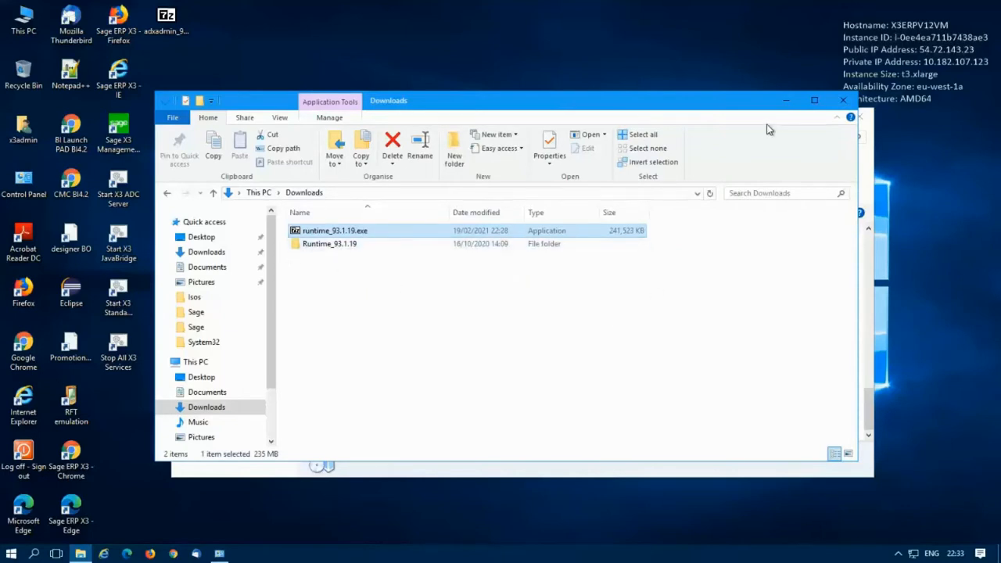
left_click(791, 99)
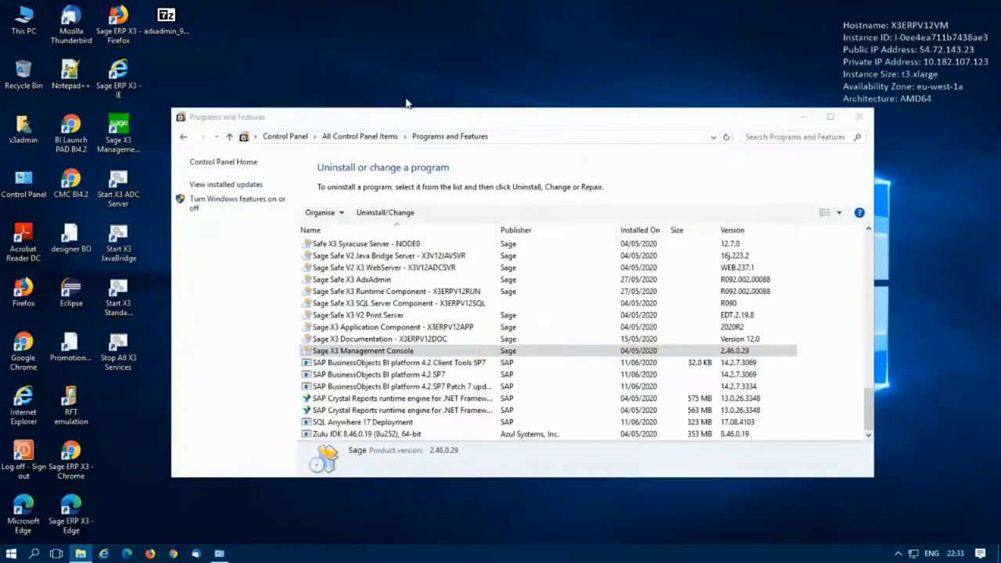
left_click(802, 117)
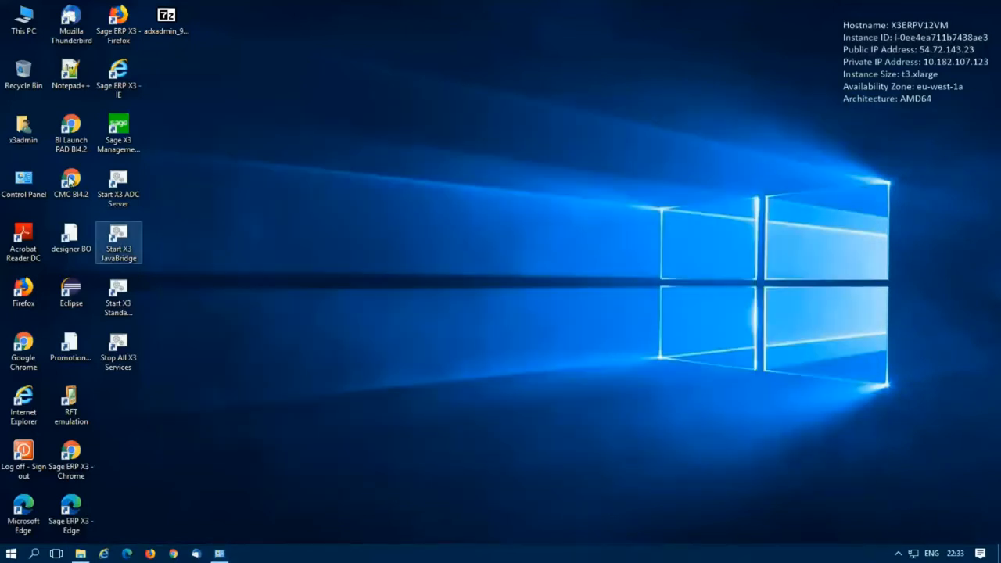
Step: Launch Sage X3 in Chrome and log in as admin with the account password
double_click(72, 461)
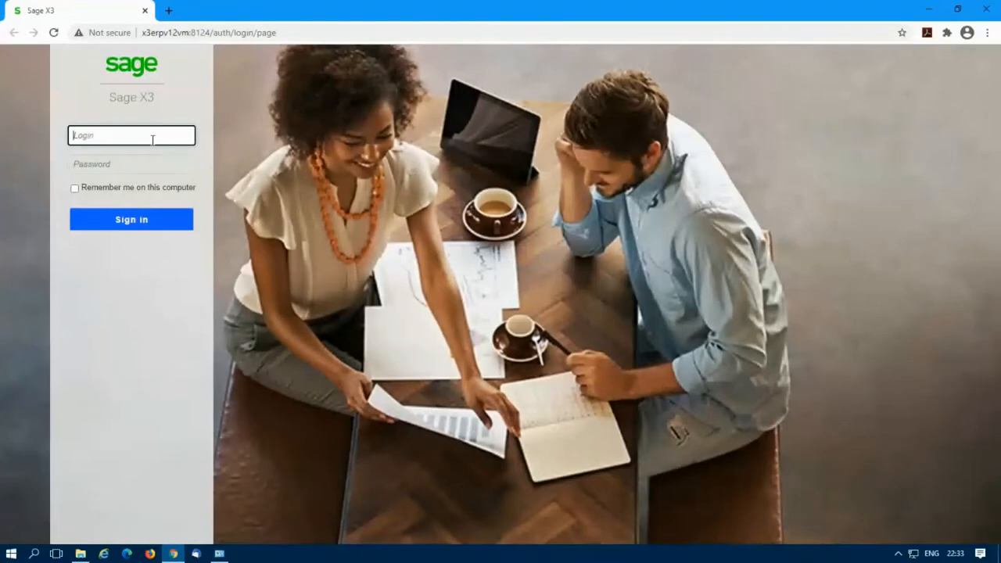
left_click(152, 139)
type("admin")
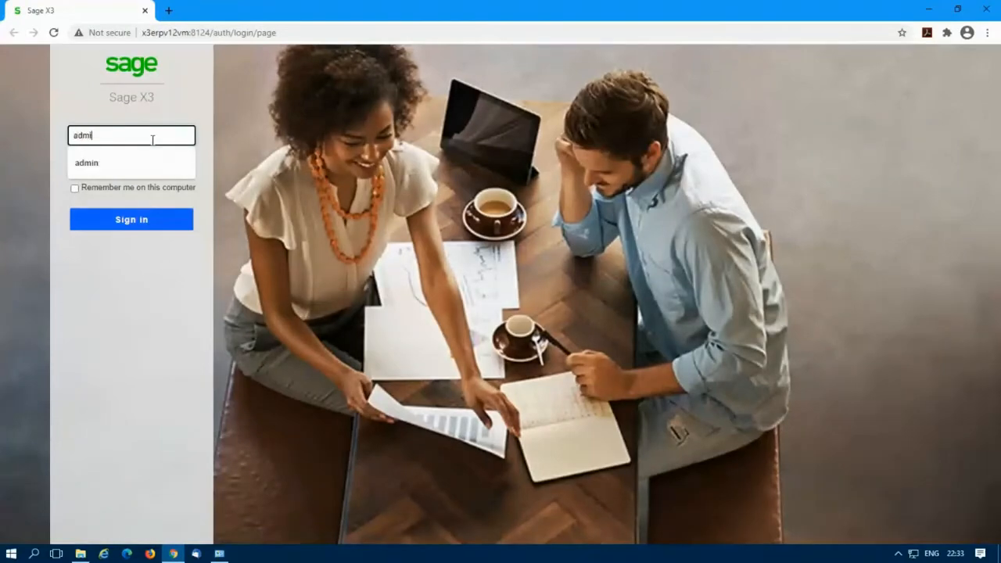
key("Tab")
type("admin")
key("Return")
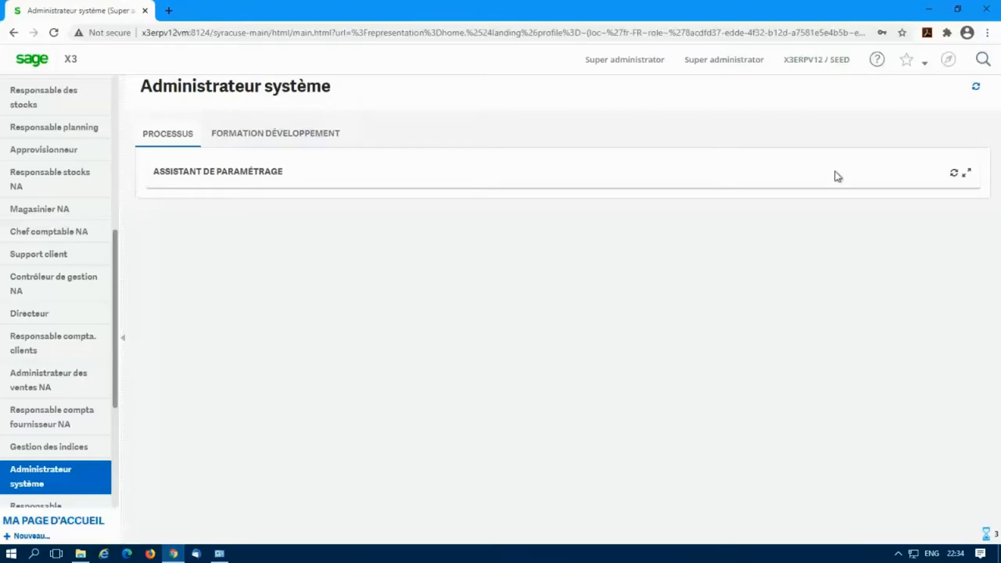
Step: Switch the interface language to English (US) in the personal settings
left_click(636, 62)
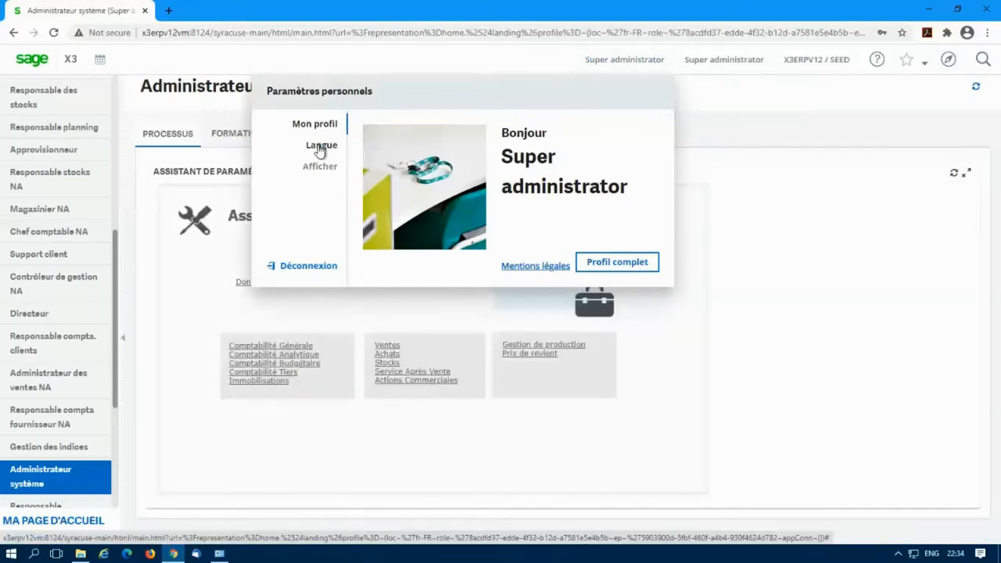
left_click(320, 148)
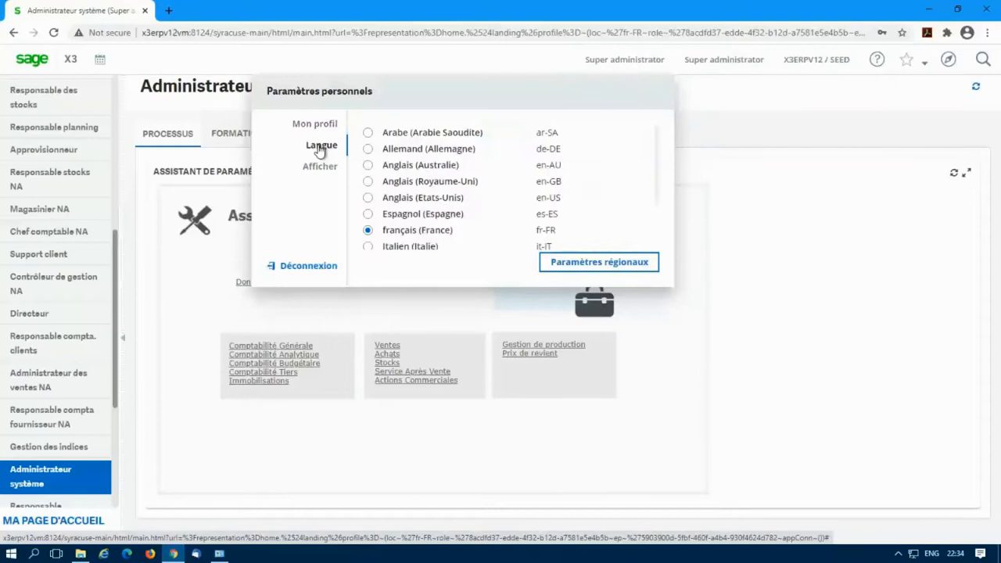
left_click(369, 198)
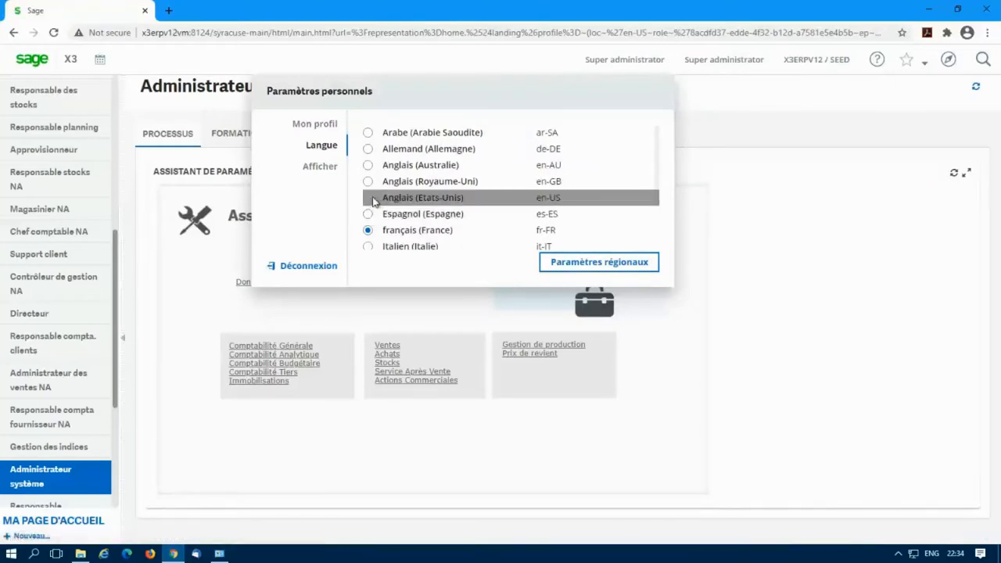
left_click(369, 198)
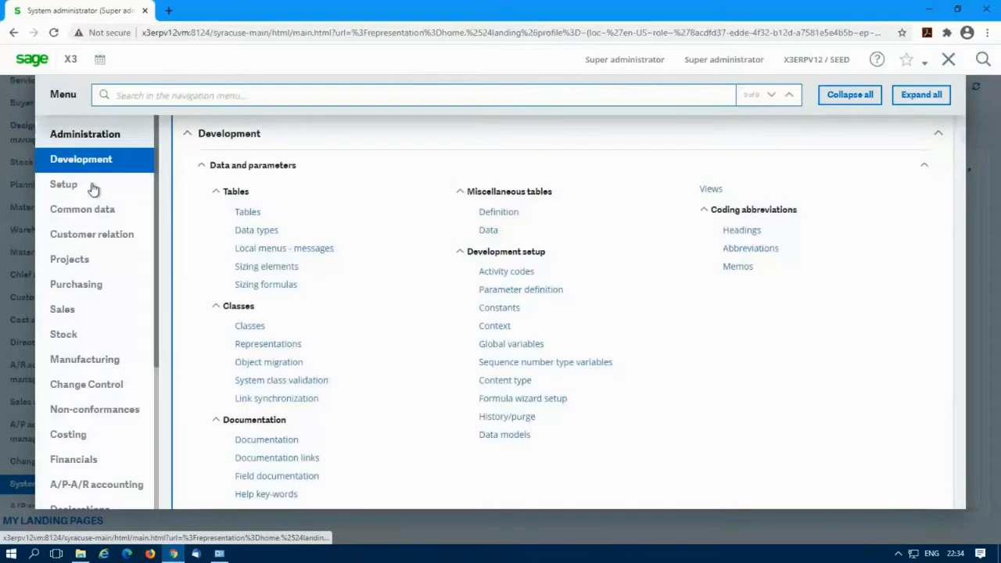
Step: Check Administration > Classic client sessions shows no active sessions, then close Chrome and leave
left_click(96, 137)
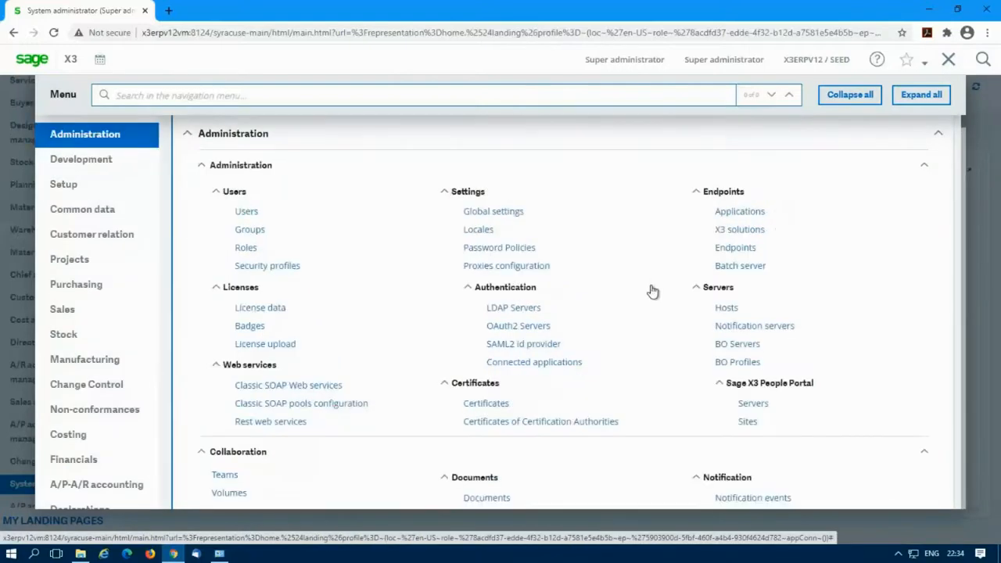
scroll(651, 290, "down", 4)
scroll(650, 290, "down", 6)
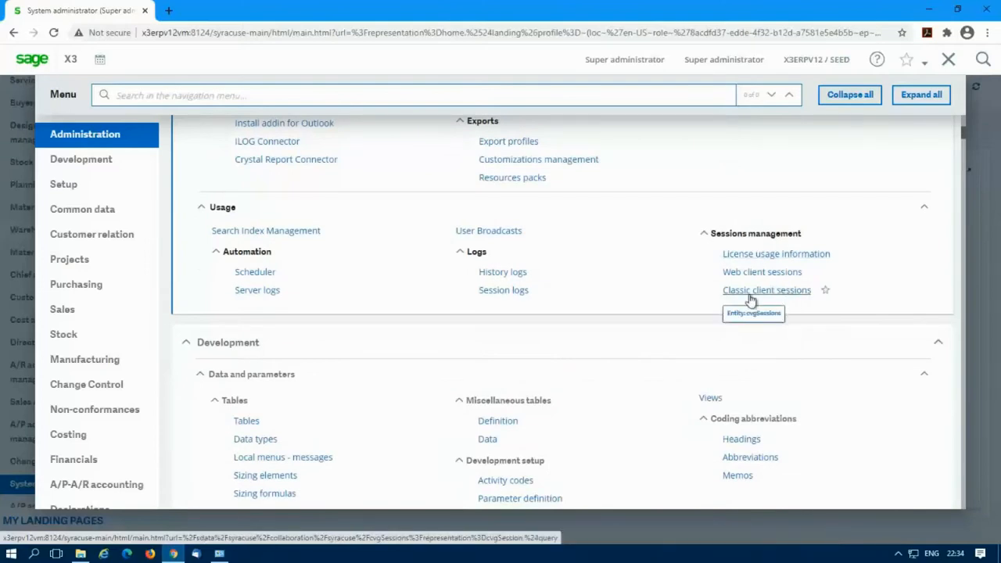
left_click(750, 298)
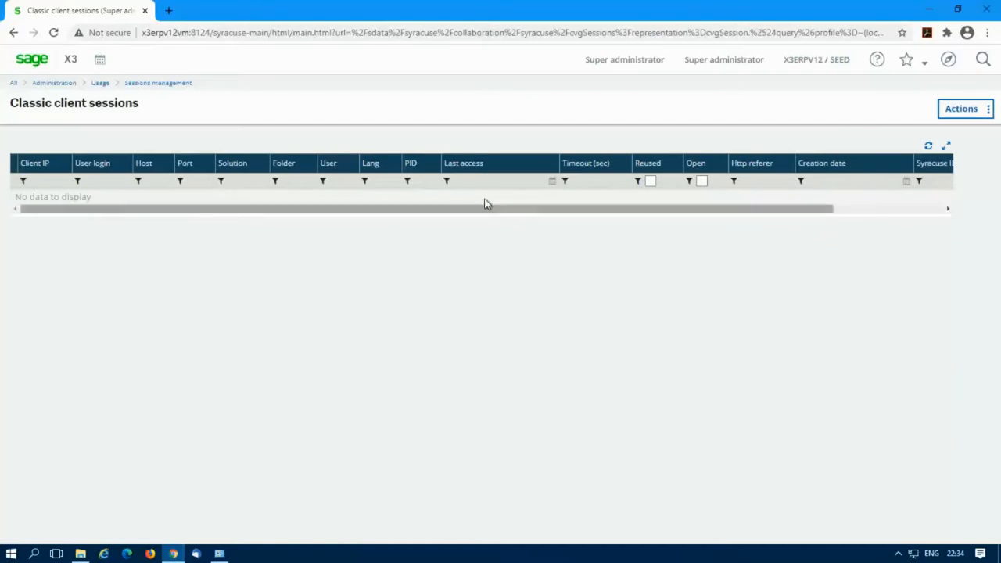
left_click(986, 10)
left_click(560, 104)
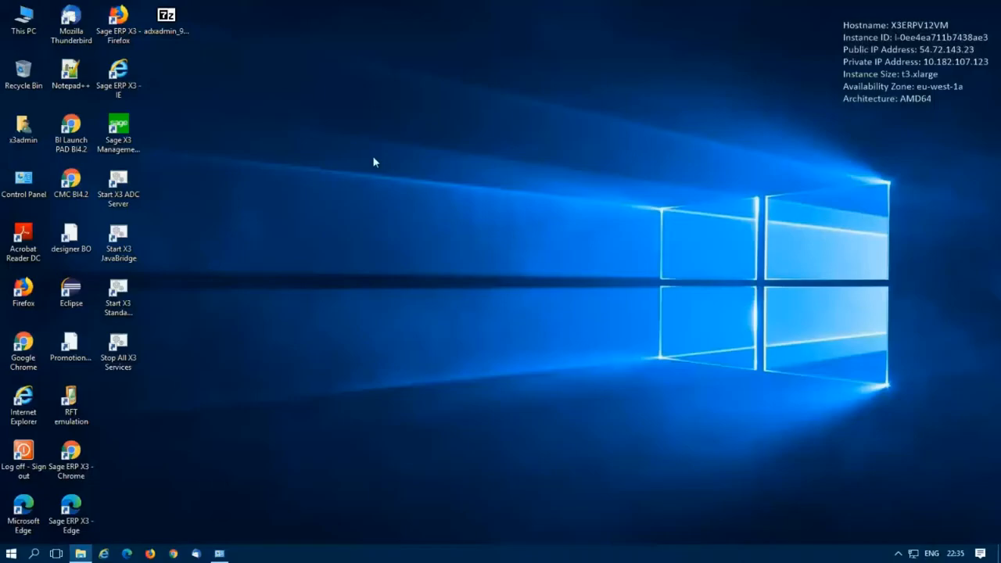
Step: Run runtime-93.1.19.jar from the Runtime_93.1.19 folder, approve UAC, and minimize Explorer
left_click(81, 554)
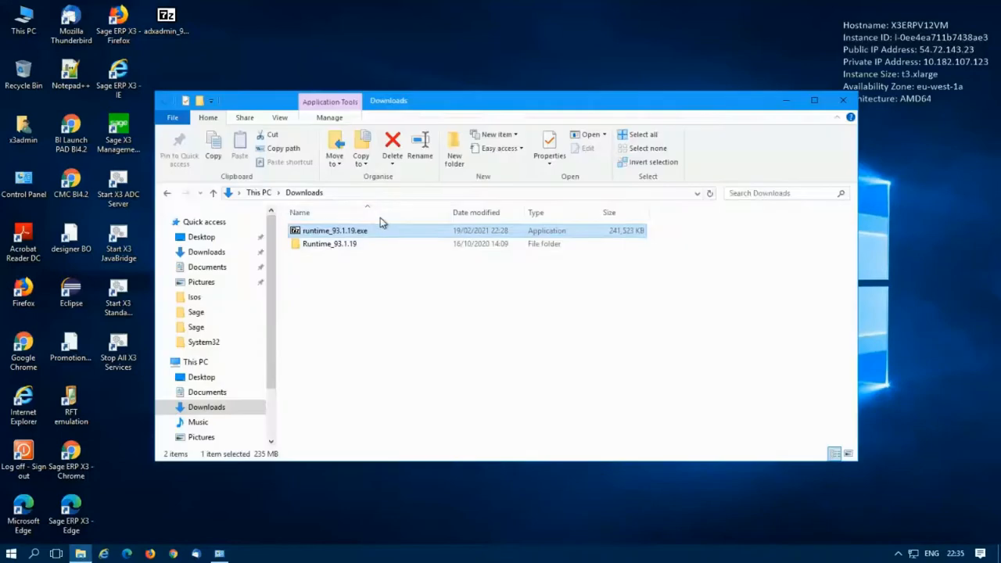
double_click(325, 244)
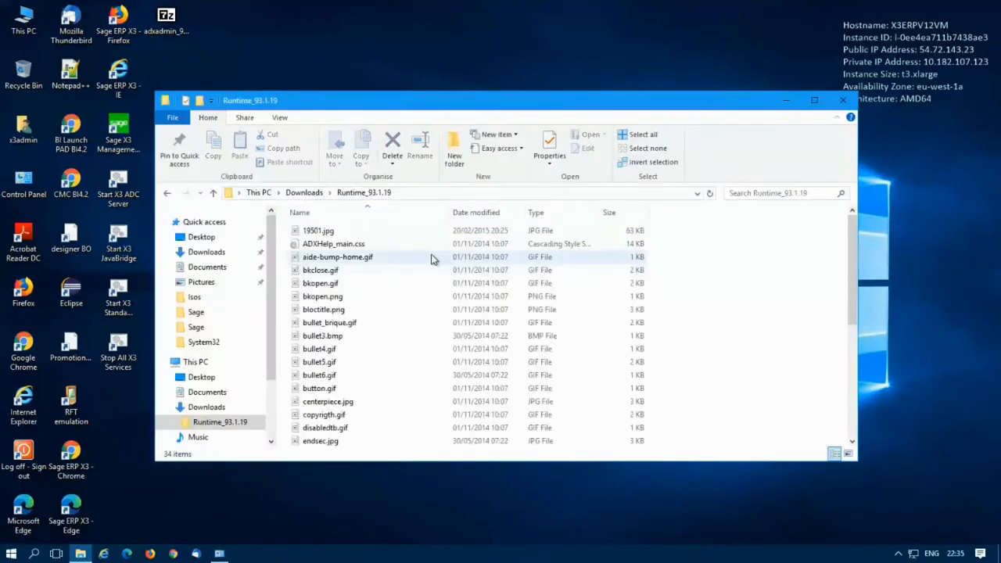
scroll(384, 261, "down", 6)
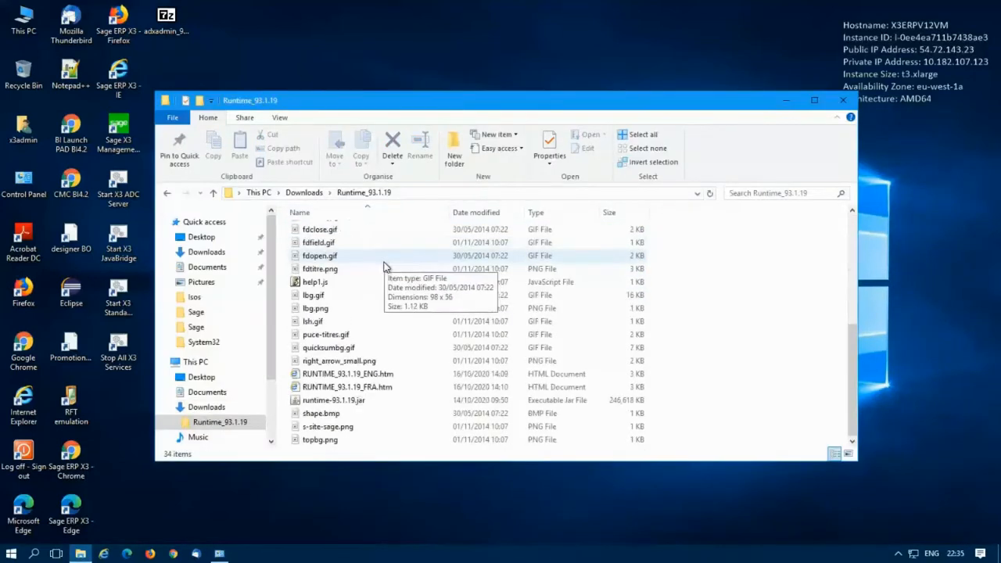
left_click(347, 403)
double_click(347, 403)
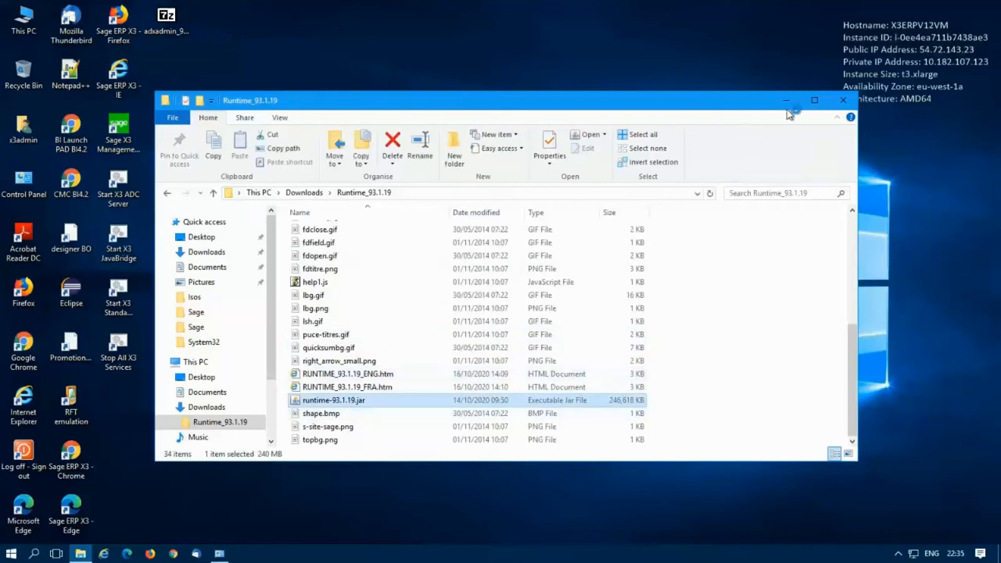
left_click(440, 360)
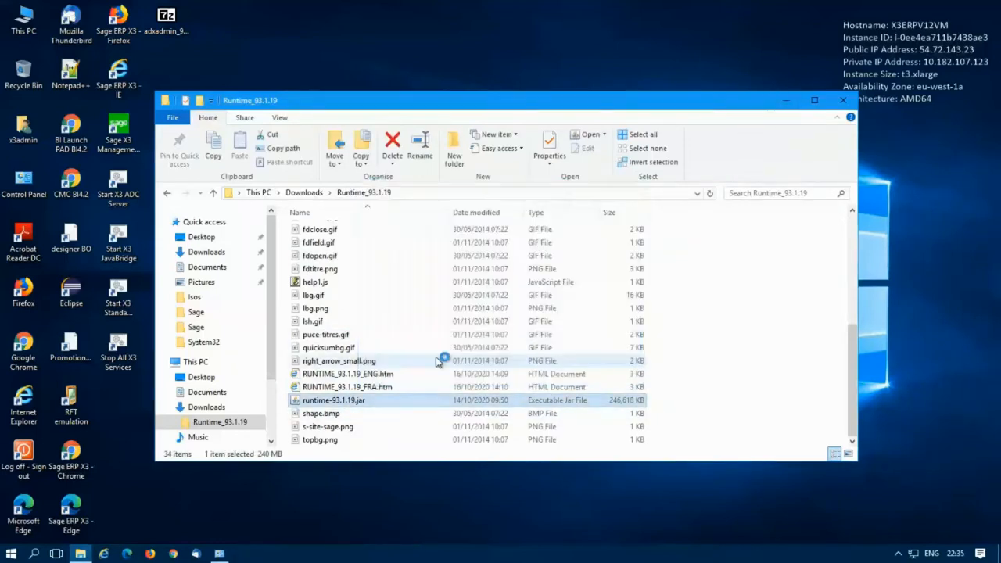
left_click(788, 101)
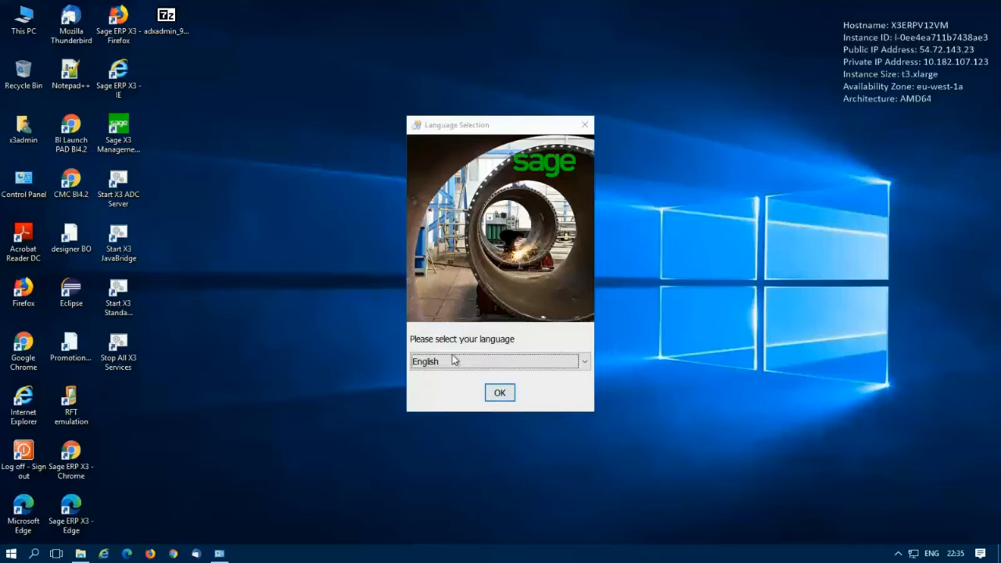
Step: Open Task Manager from the taskbar menu and show its Services list
right_click(268, 556)
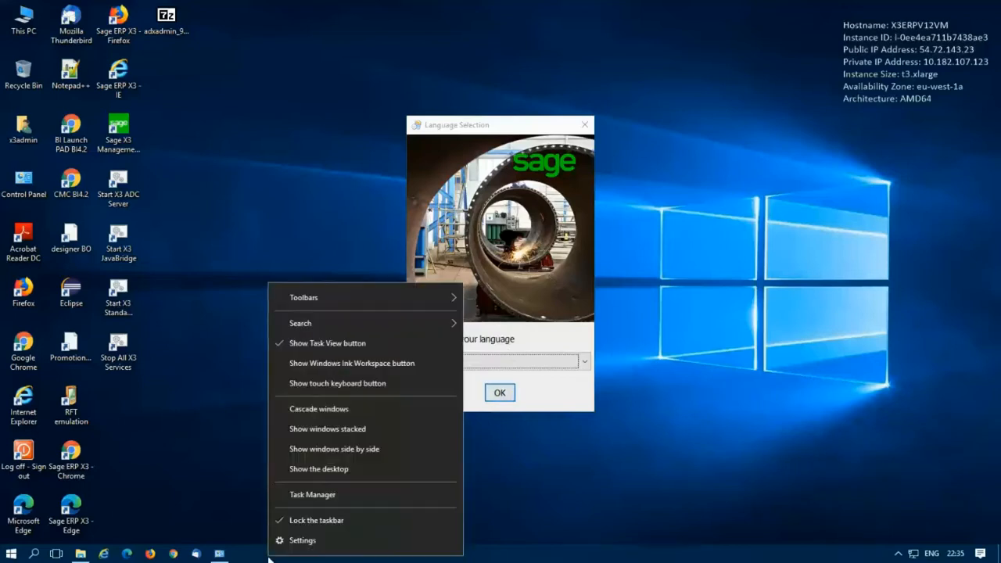
left_click(299, 493)
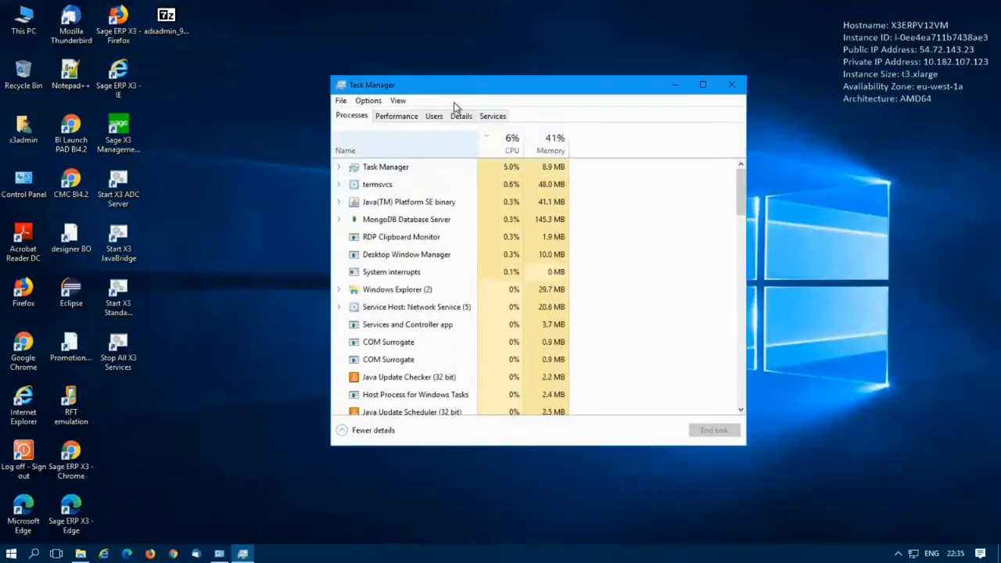
left_click(492, 116)
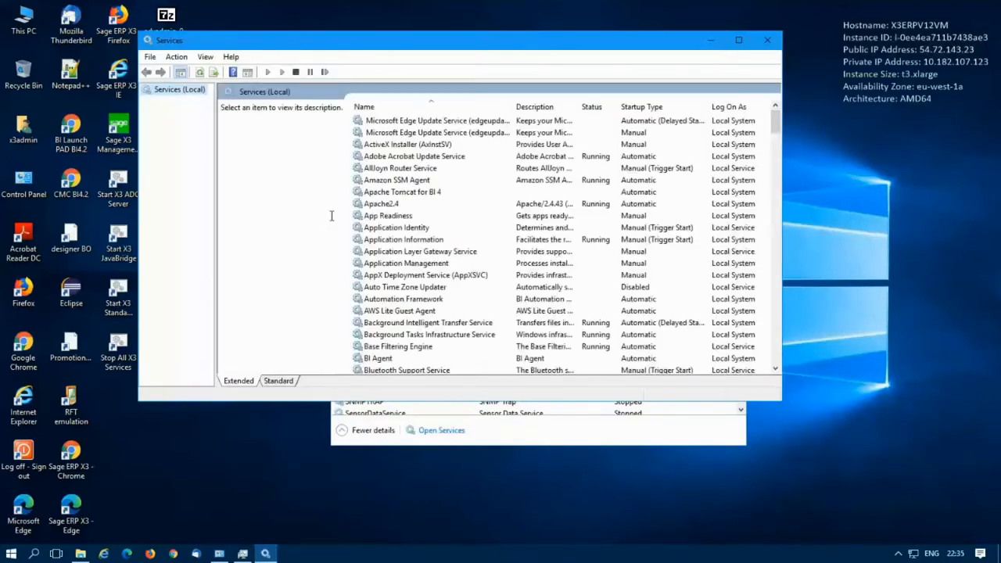
Step: Verify the X3ERPV12RUN service is Running, then minimize the Services console
left_click(420, 226)
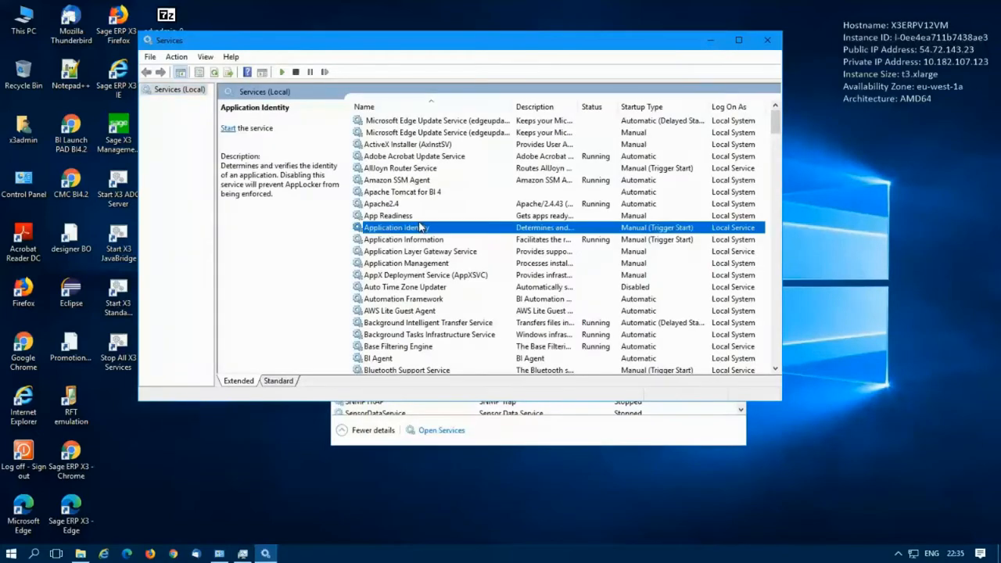
scroll(536, 228, "down", 15)
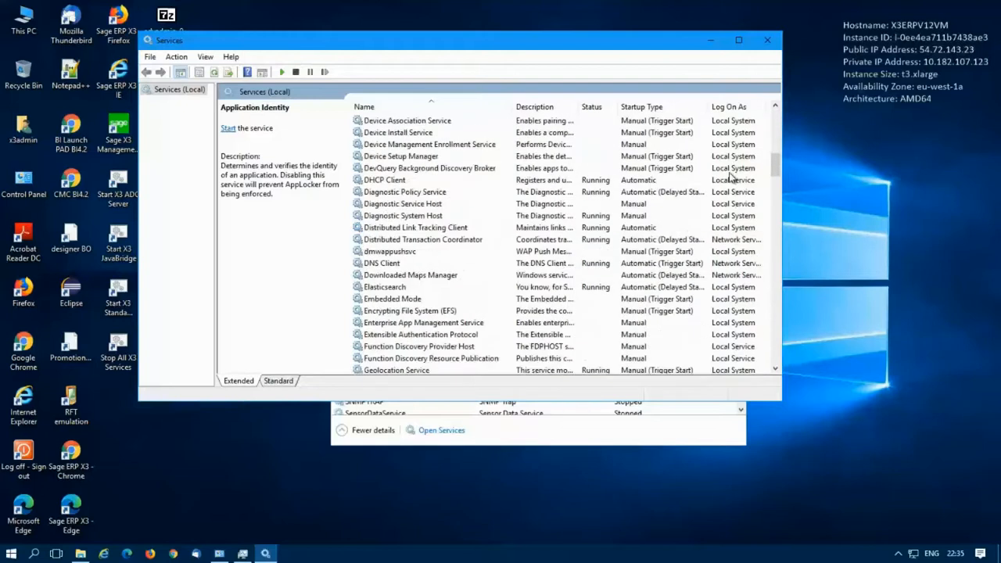
left_click_drag(777, 177, 787, 377)
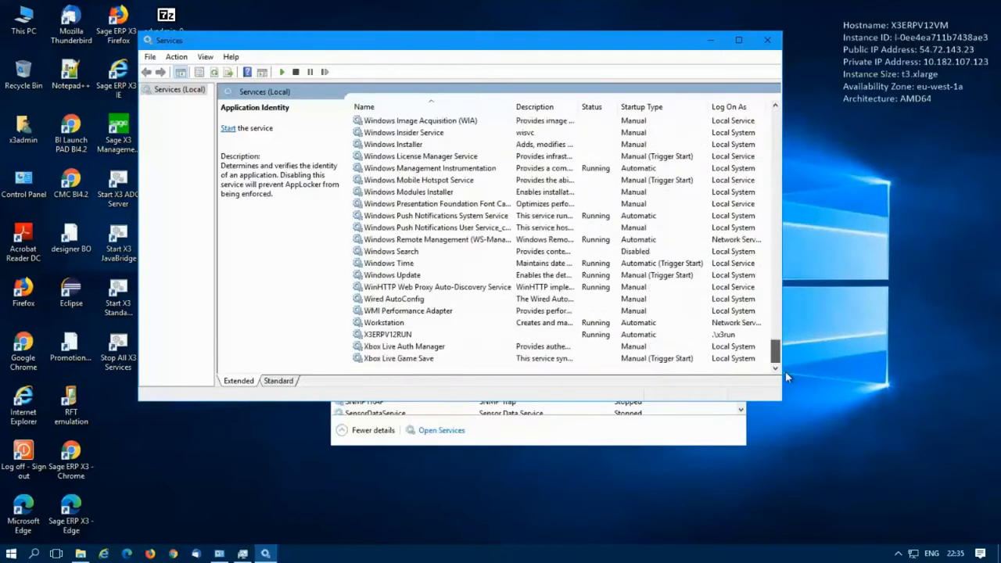
left_click(380, 336)
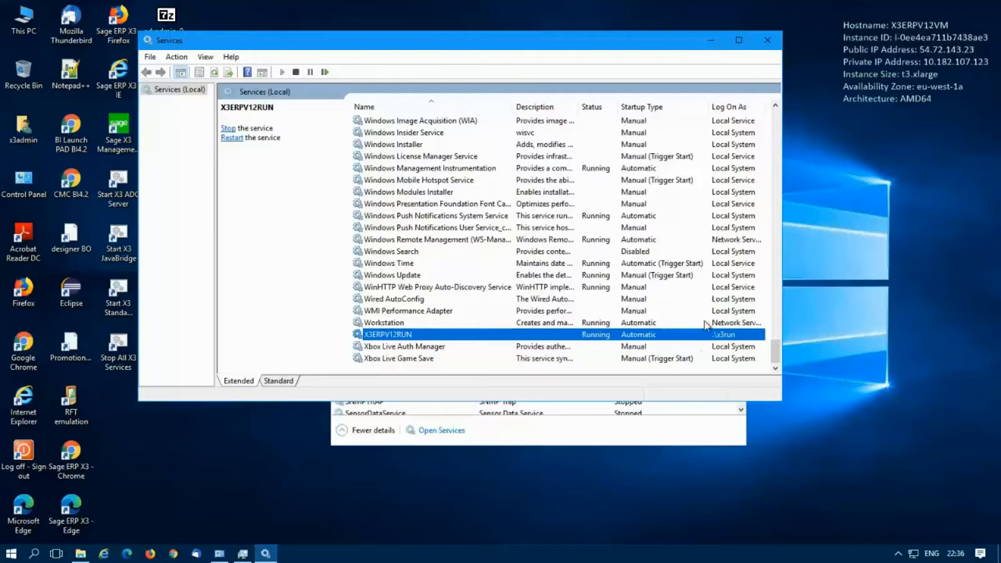
left_click(712, 40)
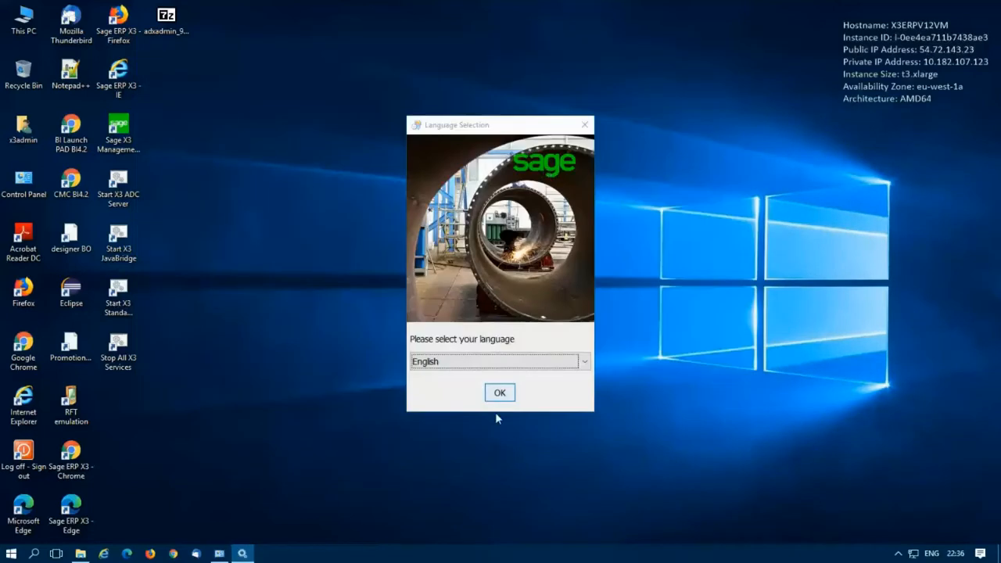
Step: Choose English as the installer language and accept the licence agreement
left_click(501, 394)
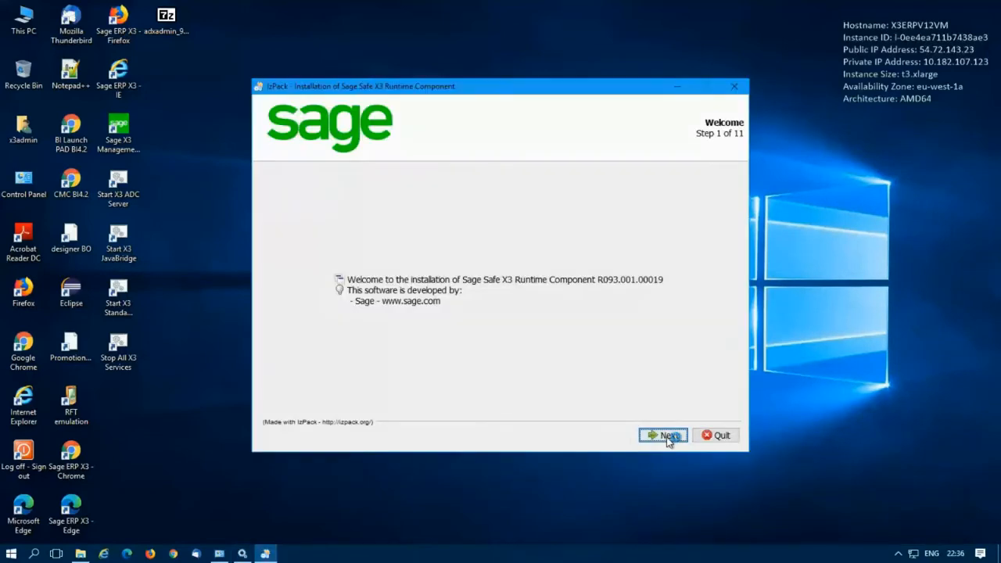
left_click(665, 436)
left_click(288, 390)
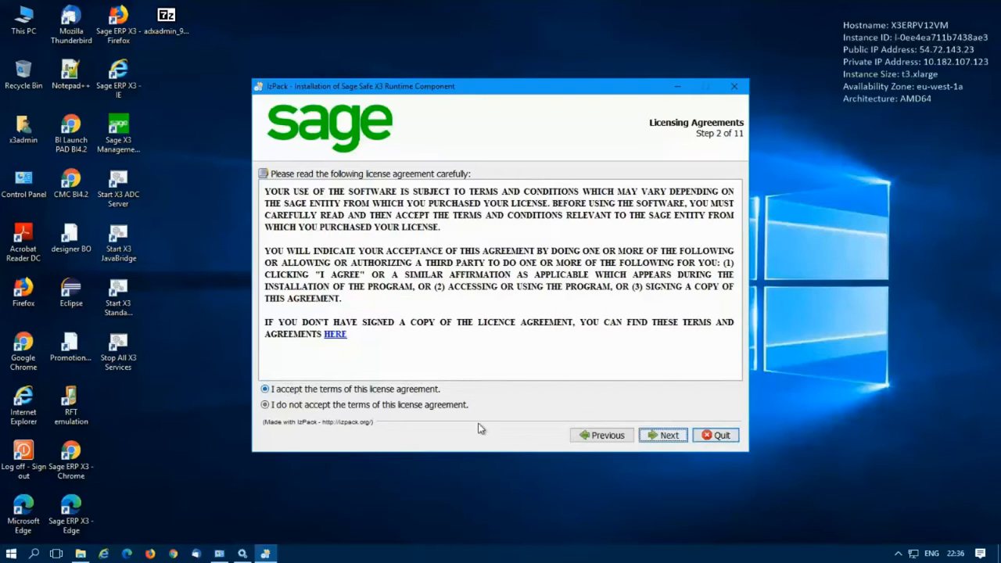
left_click(665, 435)
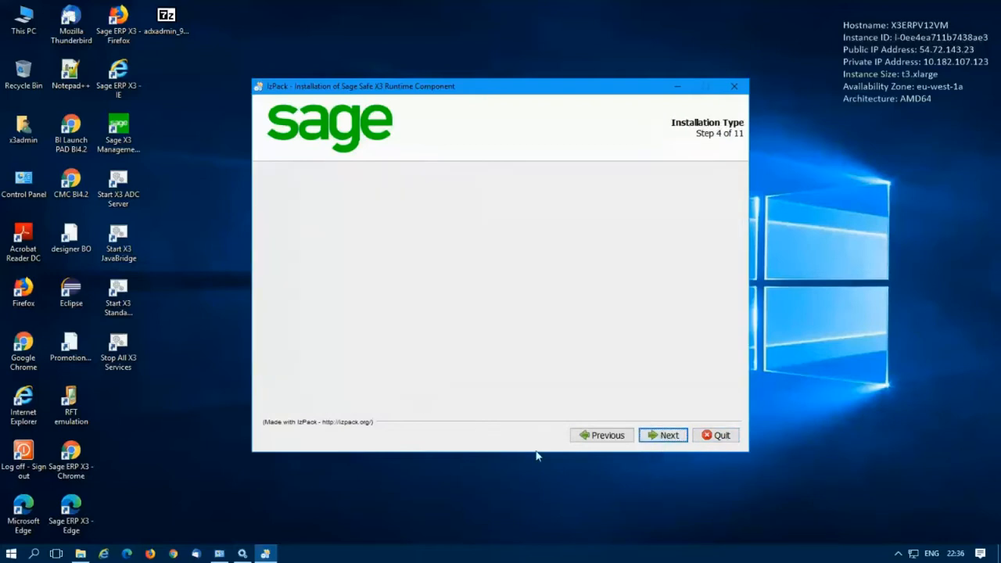
Step: Modify the existing X3ERPV12RUN runtime with all packages selected and start the installation
left_click(356, 275)
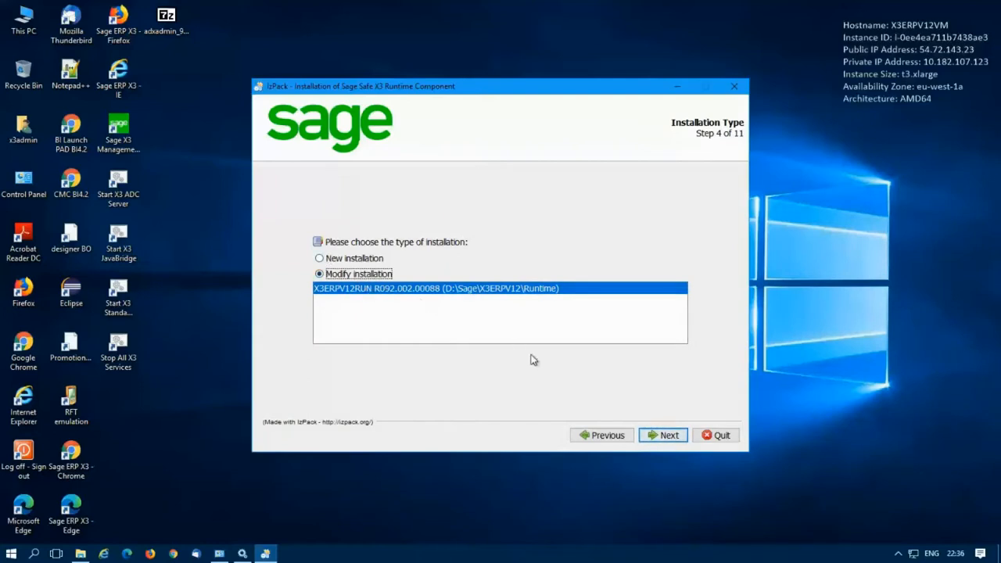
left_click(669, 438)
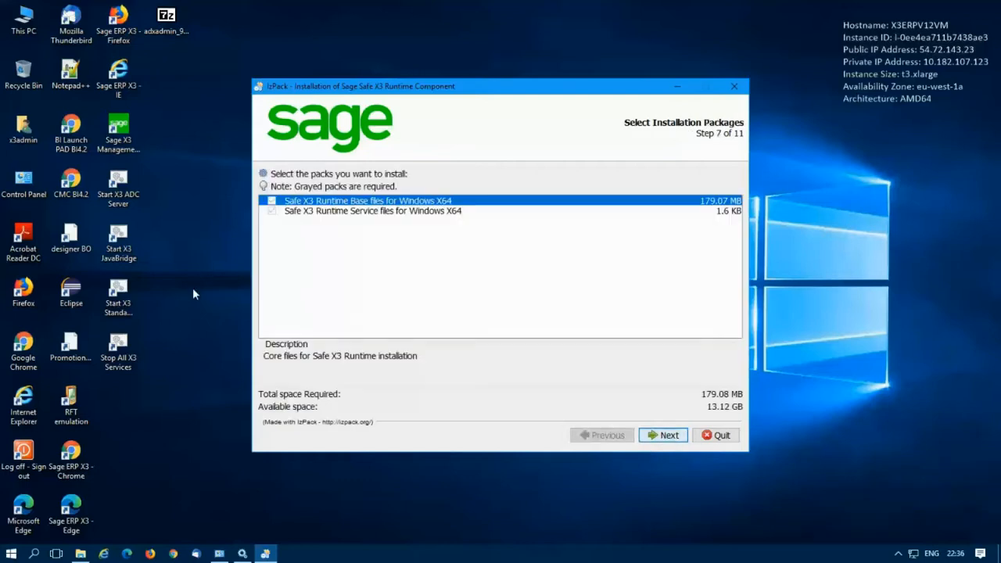
left_click(665, 439)
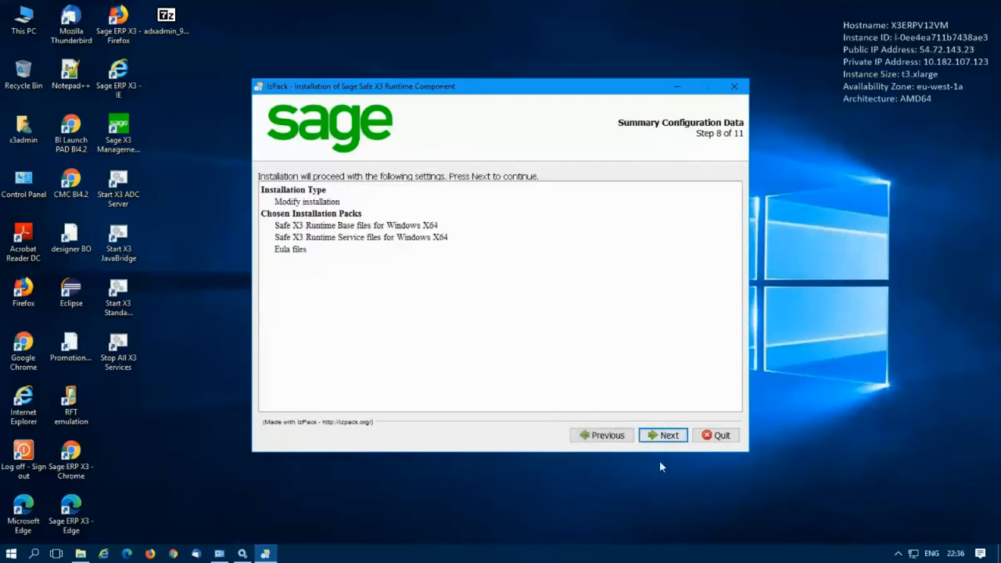
left_click(662, 439)
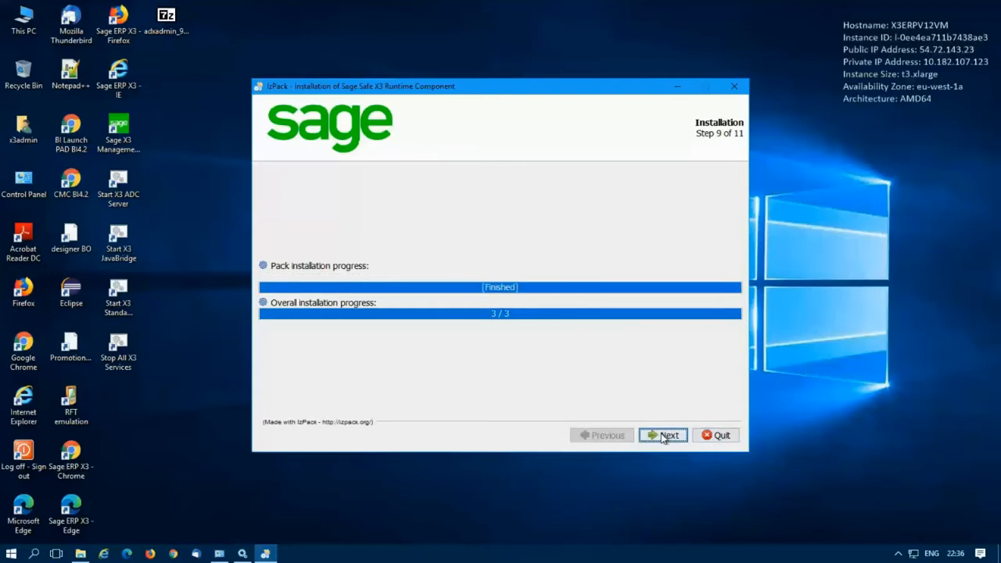
Step: Continue past the failed Visual C++ 2010 process and close the finished installer with Done
left_click(663, 436)
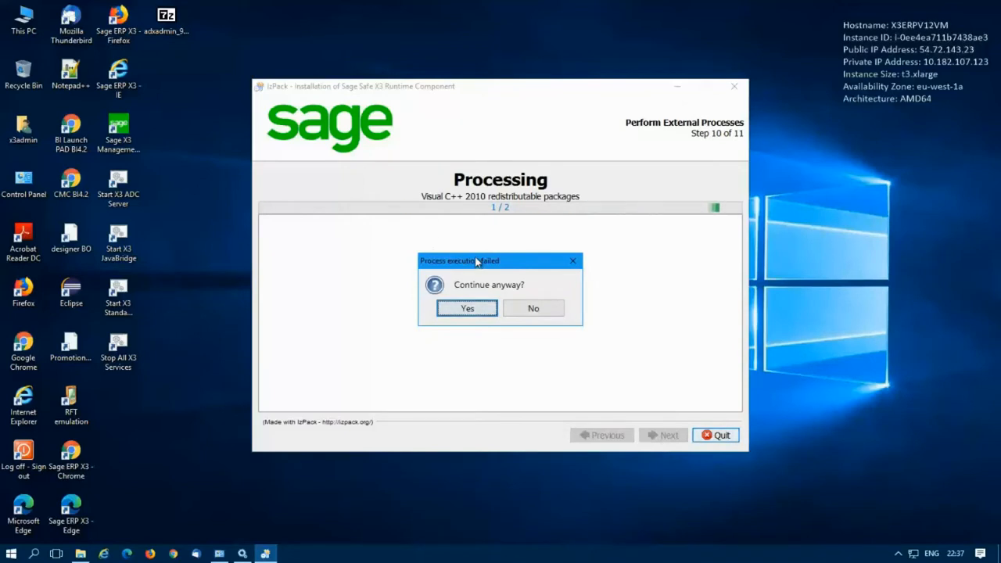
left_click_drag(476, 262, 608, 235)
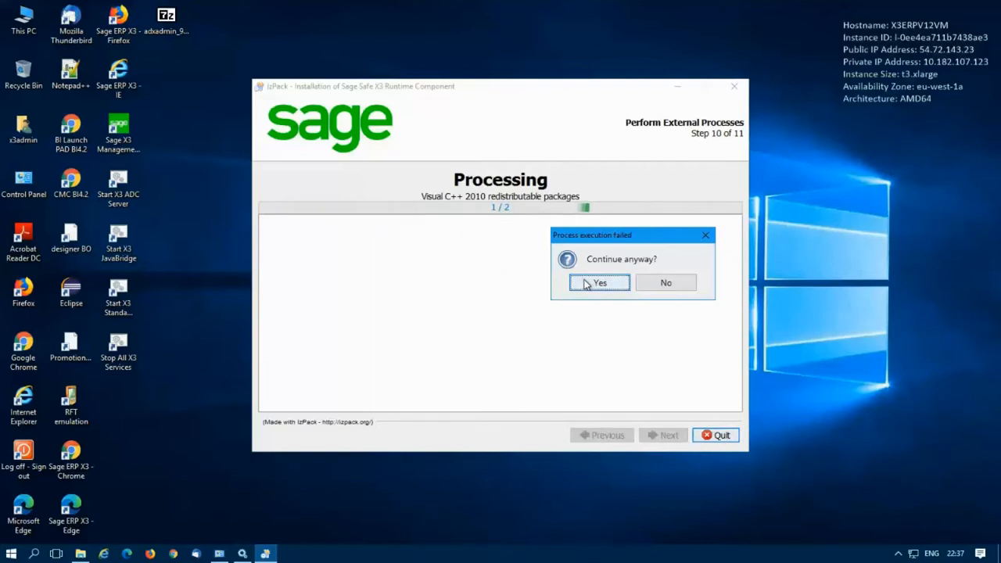
left_click_drag(592, 233, 506, 252)
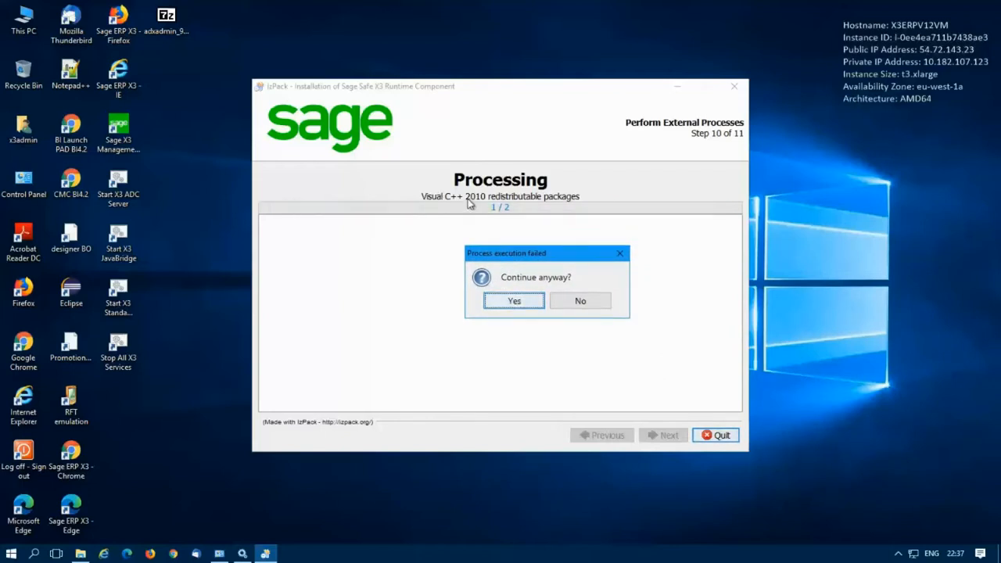
left_click(511, 304)
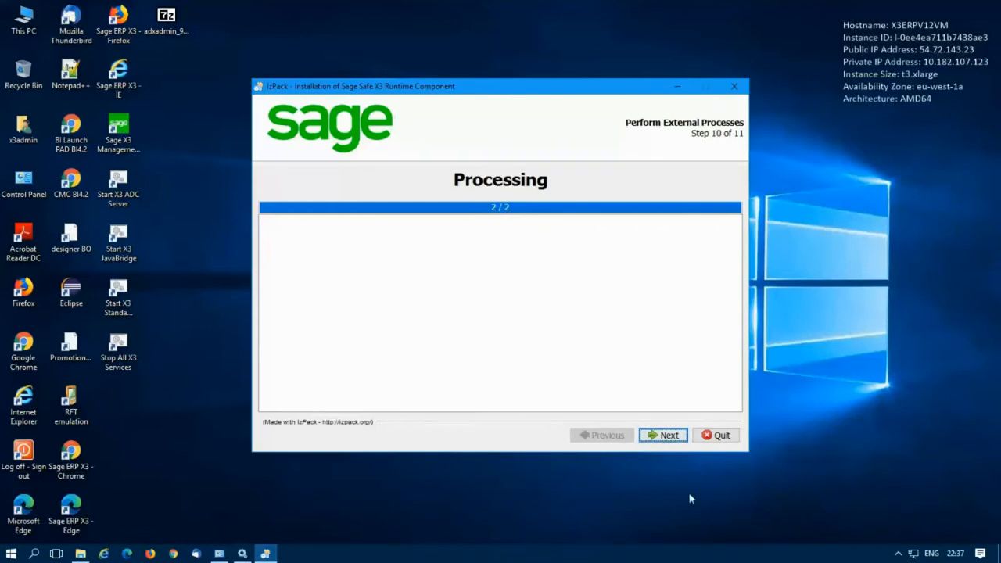
left_click(664, 437)
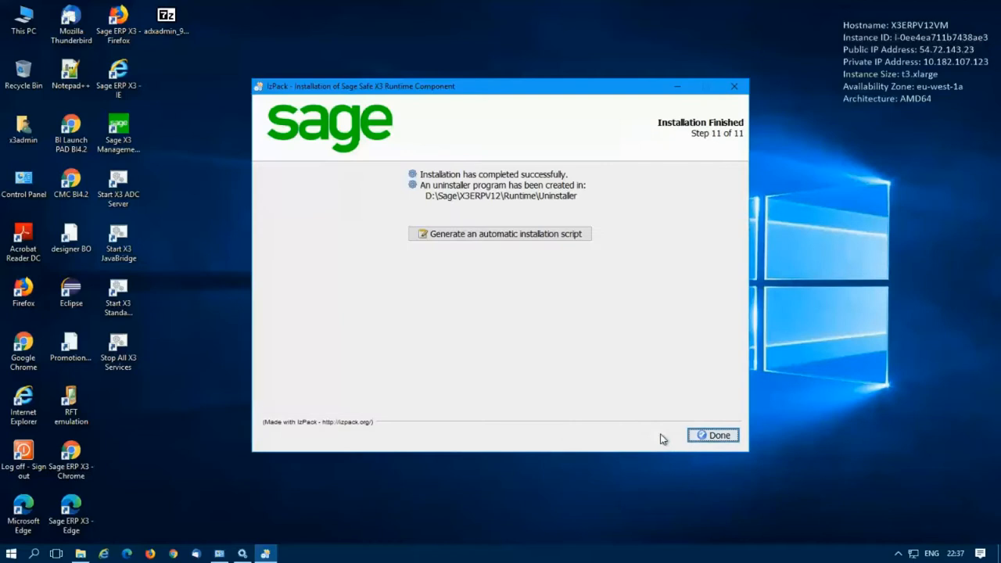
left_click(714, 436)
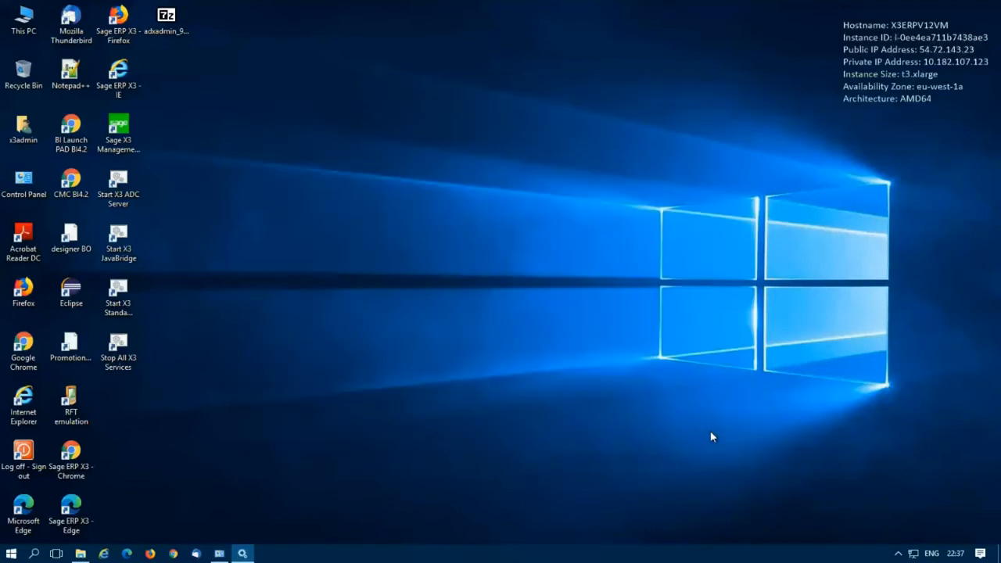
Step: Refresh Programs and Features, confirm Runtime Component shows R093.001.00019, then minimize it
left_click(219, 554)
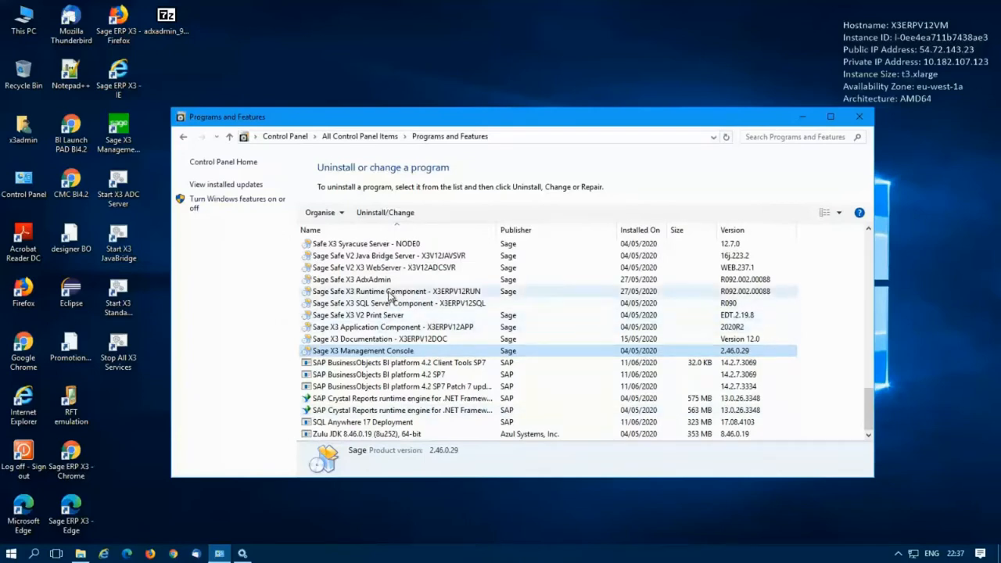
left_click(389, 293)
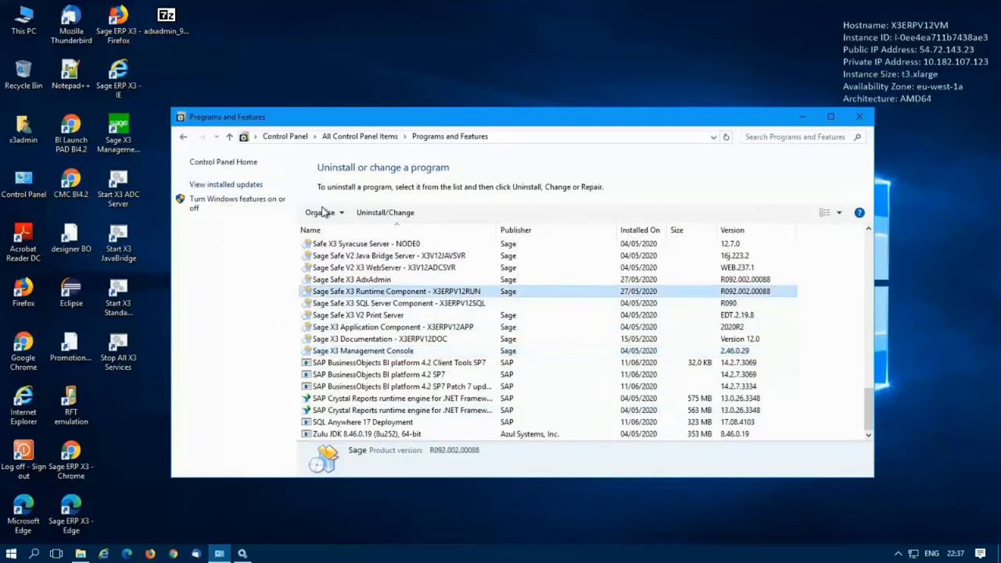
left_click(726, 137)
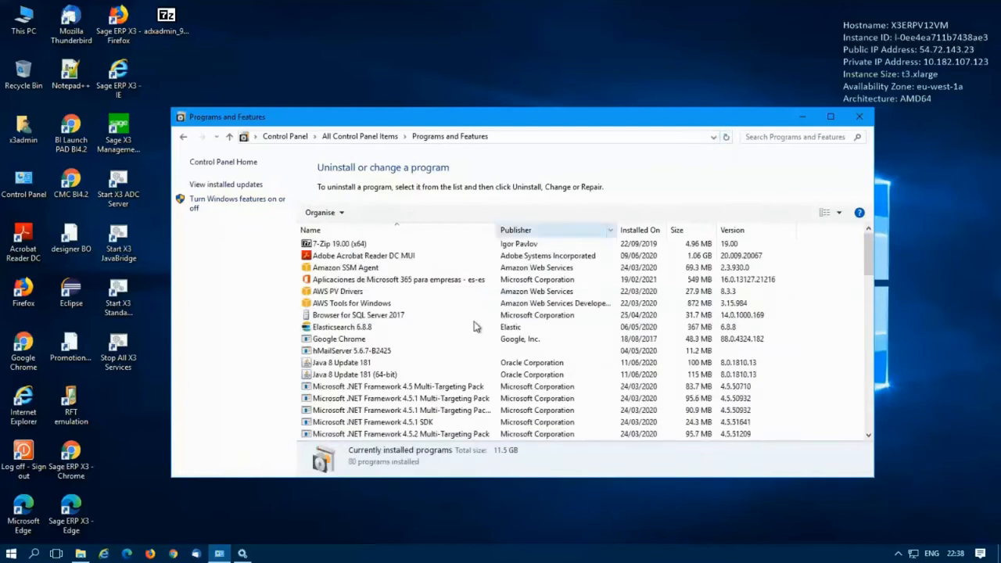
scroll(477, 329, "down", 8)
scroll(477, 328, "down", 10)
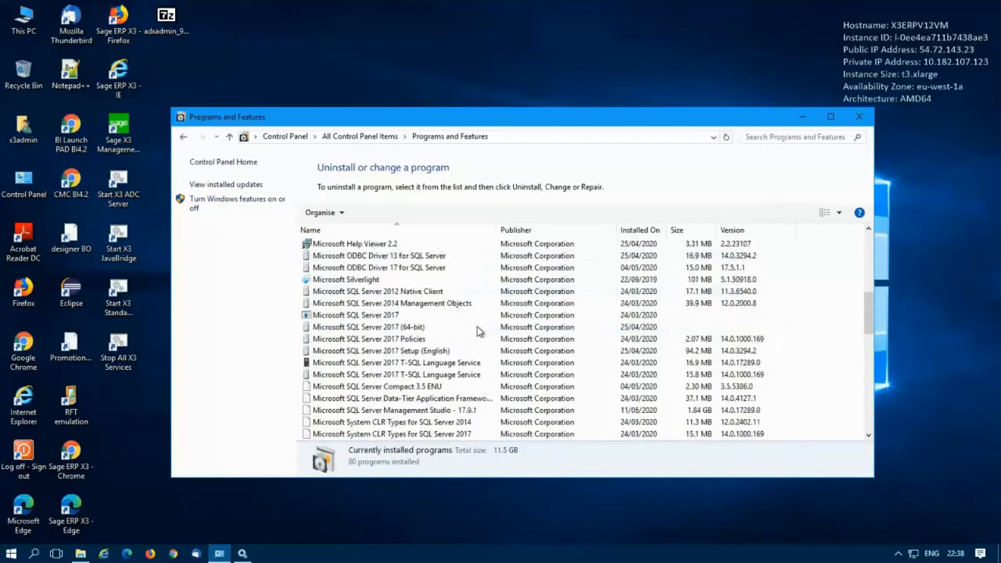
scroll(478, 333, "down", 5)
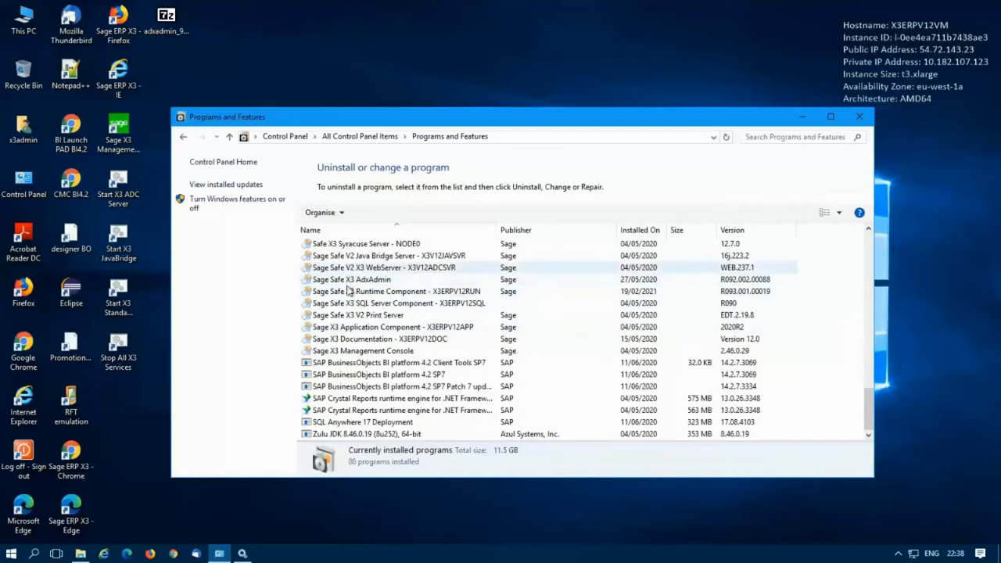
left_click(353, 291)
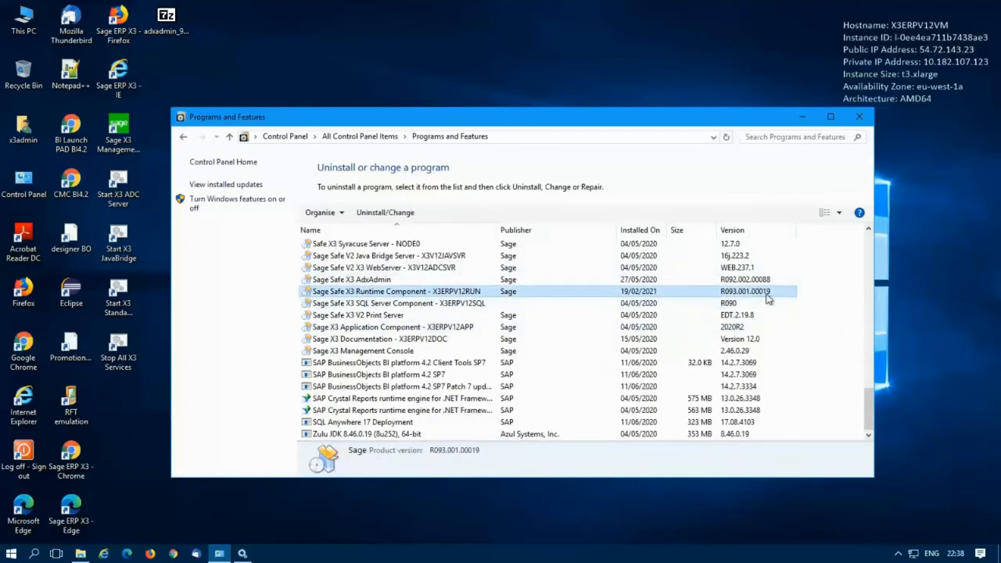
left_click(802, 116)
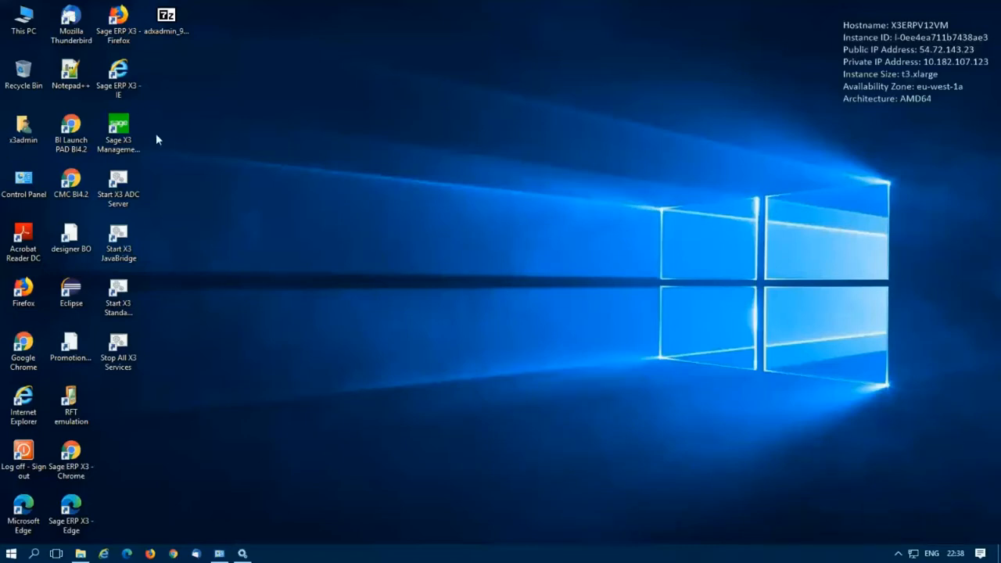
Step: Launch the Sage X3 Management Console and connect to the X3 ERP V12 administration server with its password
left_click(119, 131)
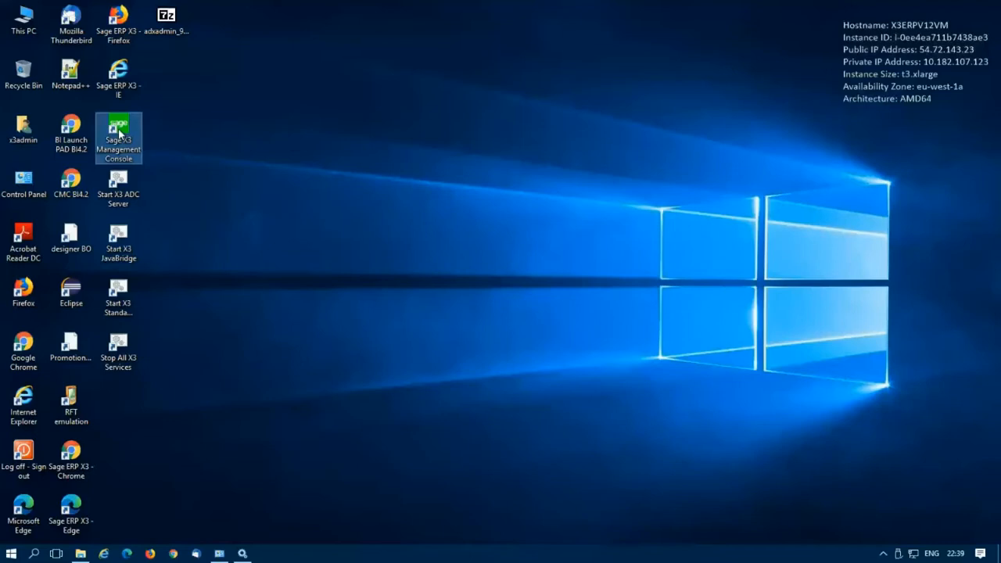
double_click(119, 131)
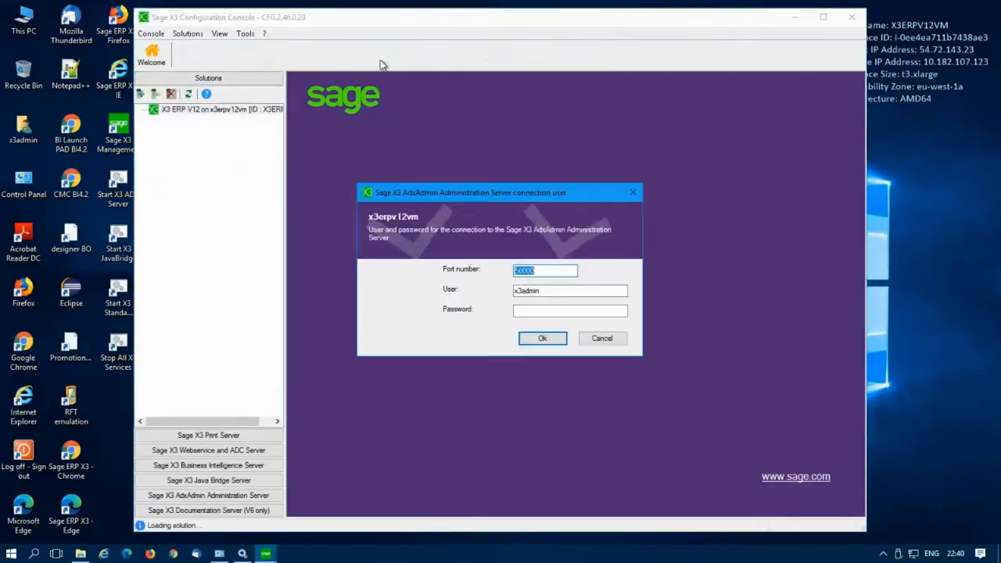
left_click(535, 309)
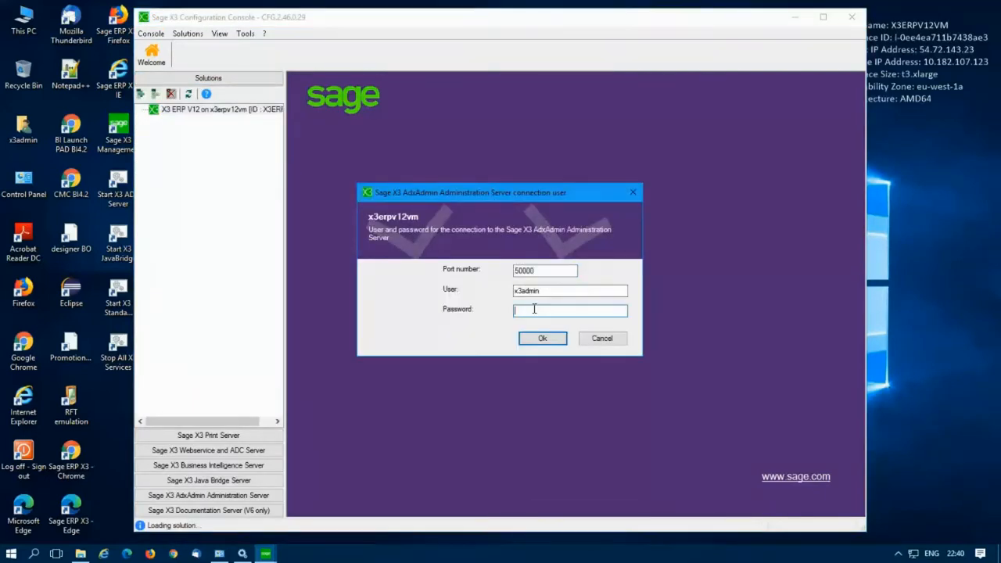
type("********")
key("Return")
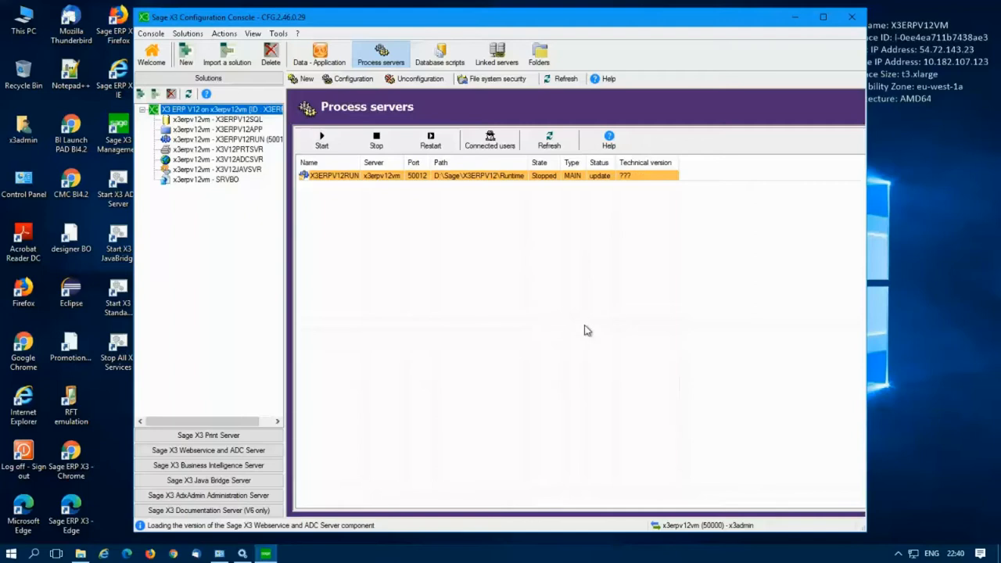
Step: Run and confirm Configuration on the X3ERPV12RUN process server, letting every configuration step complete
left_click(315, 179)
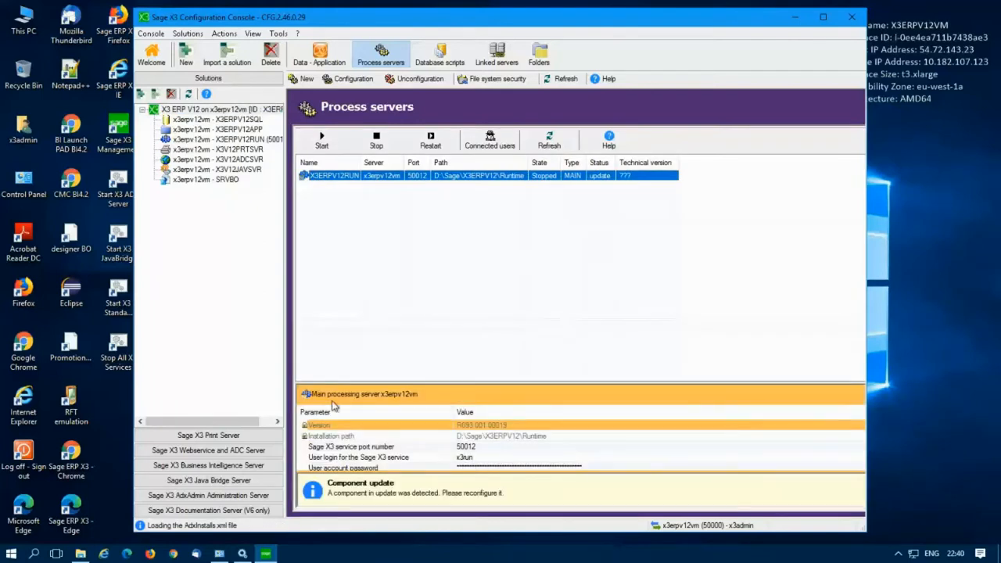
scroll(501, 435, "down", 1)
scroll(483, 438, "up", 1)
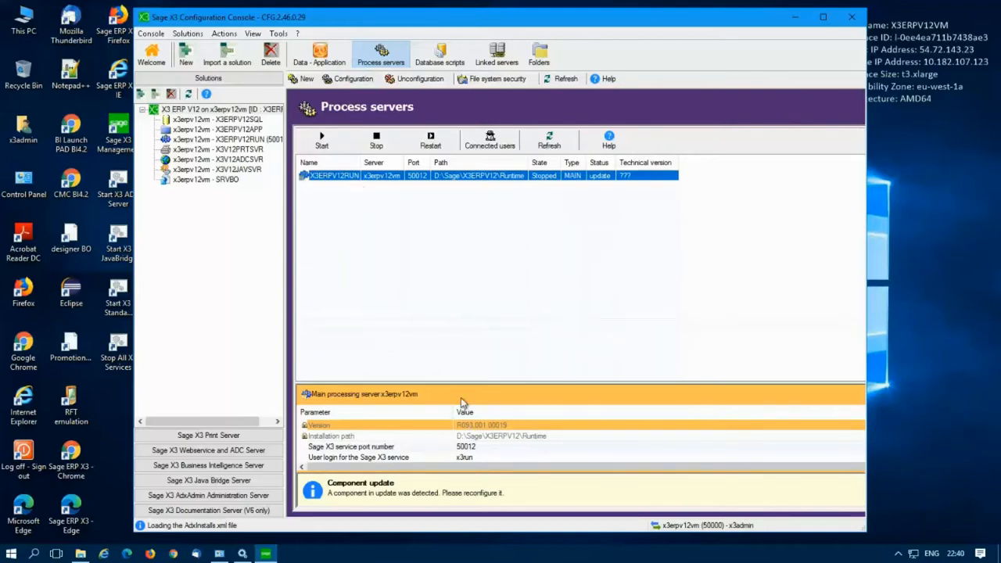
left_click(337, 82)
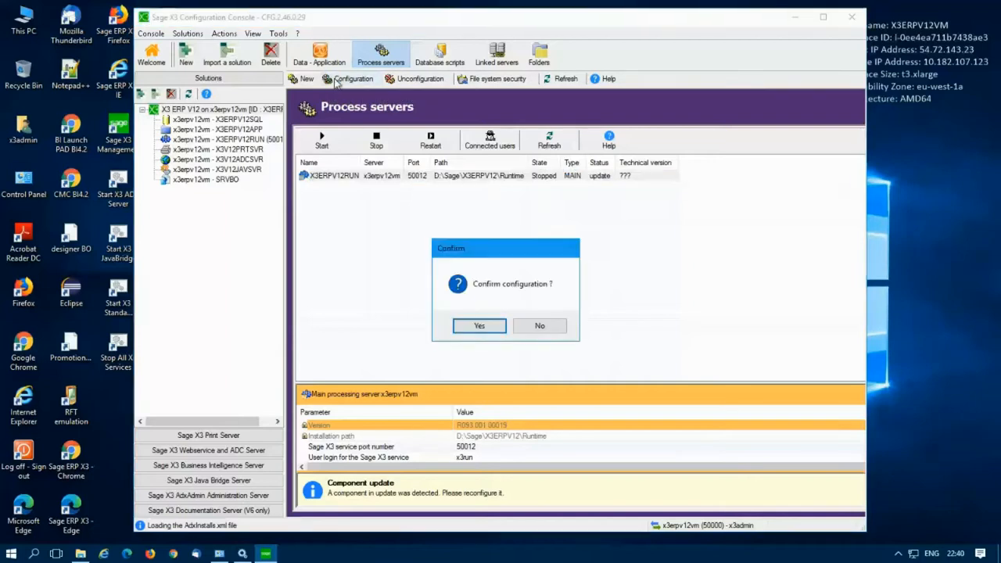
left_click(479, 327)
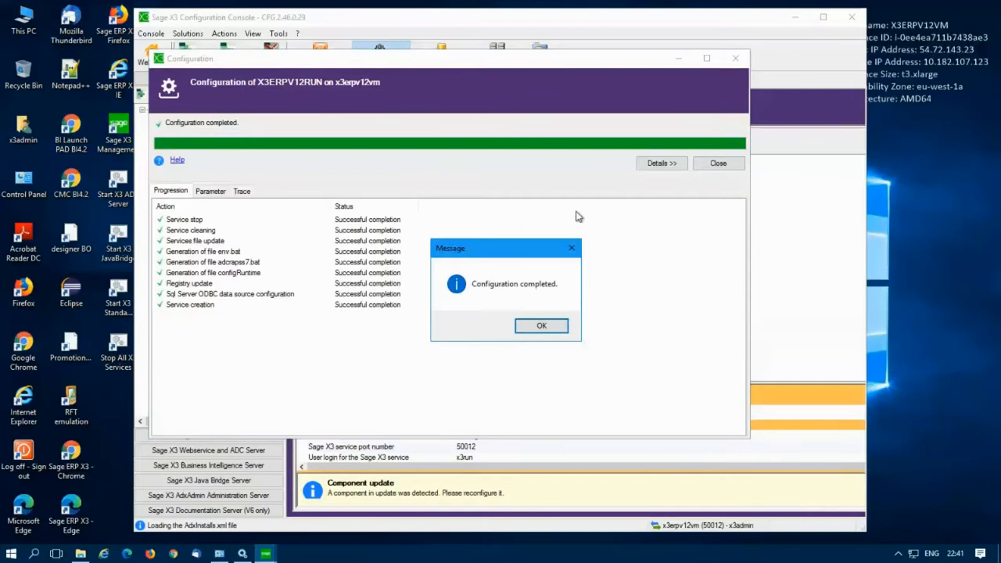
Step: Close the finished configuration and confirm X3ERPV12RUN is Started on port 50012 running R093.001.00019
left_click(540, 327)
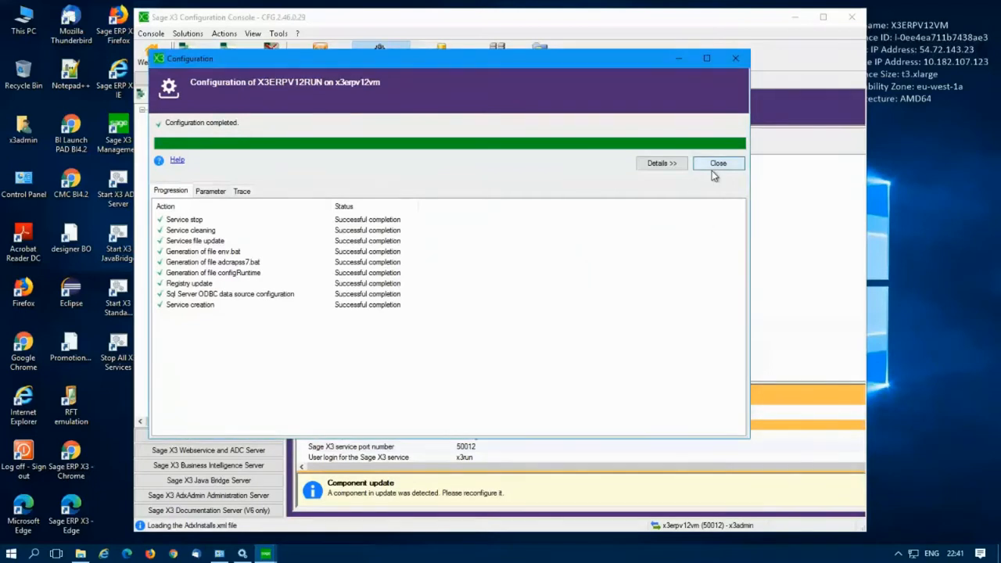
left_click(714, 166)
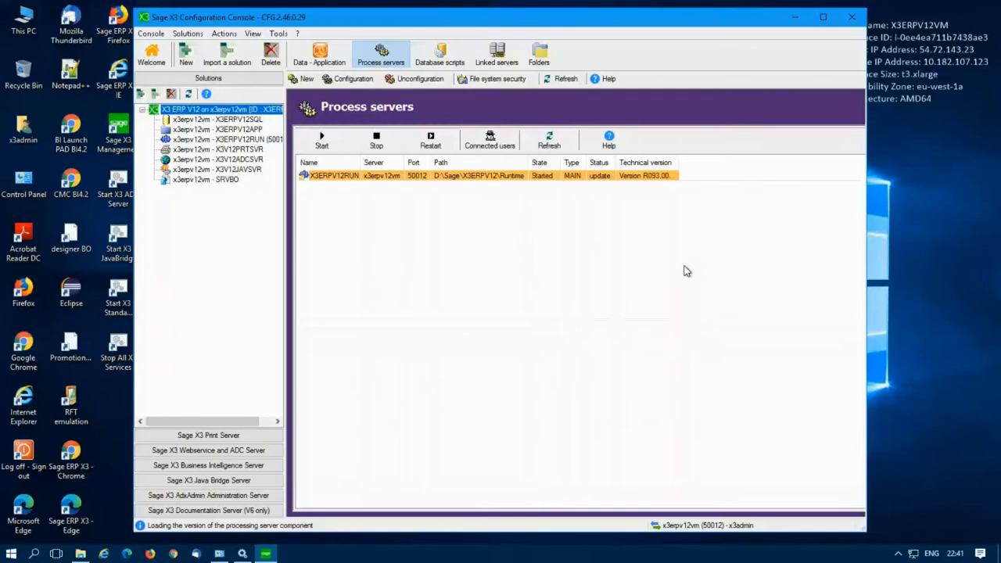
left_click(333, 179)
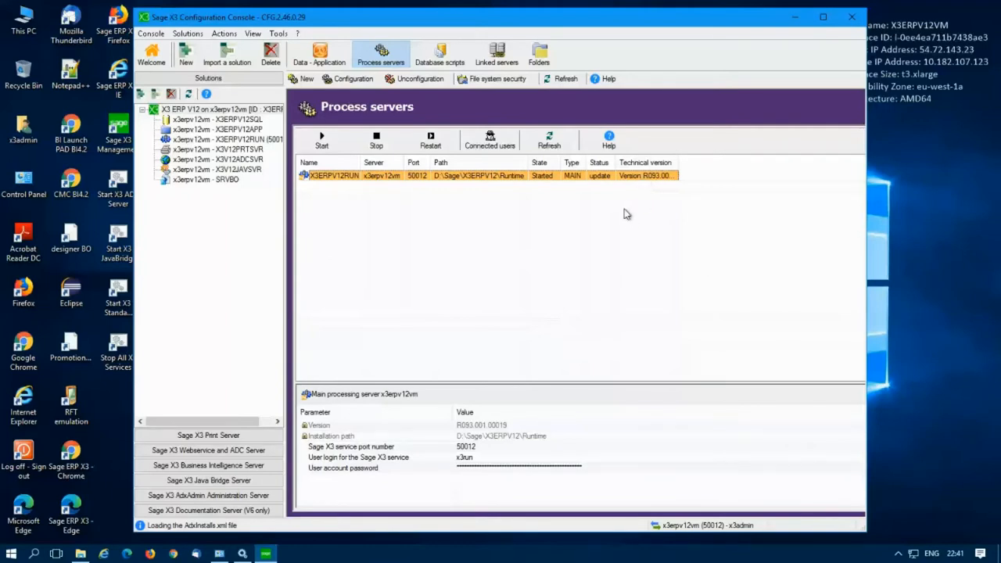
left_click(266, 554)
left_click(266, 554)
Step: Close the Configuration Console and sign in to Sage X3 with the administrator account
left_click(852, 16)
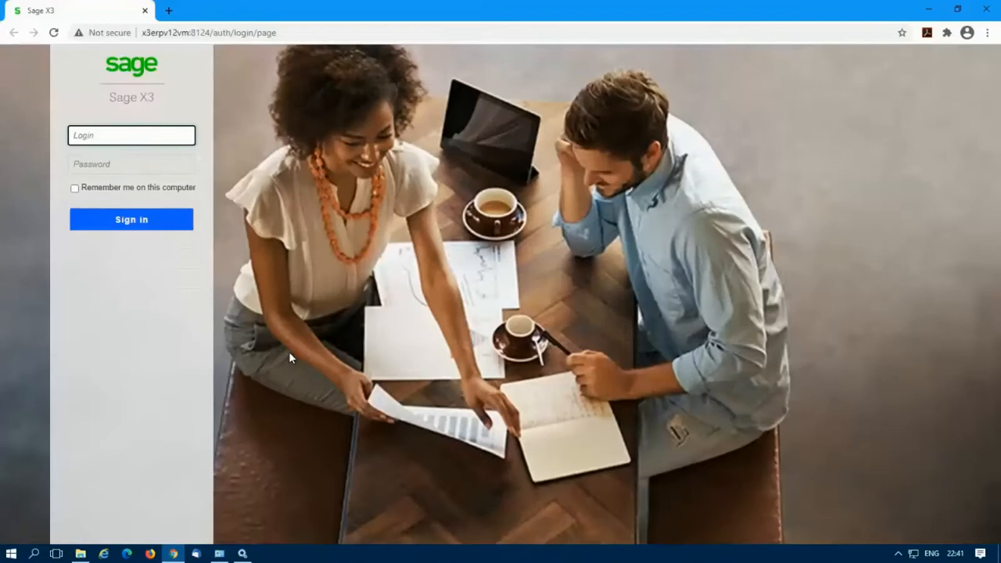
type("admin")
key("Tab")
type("admin")
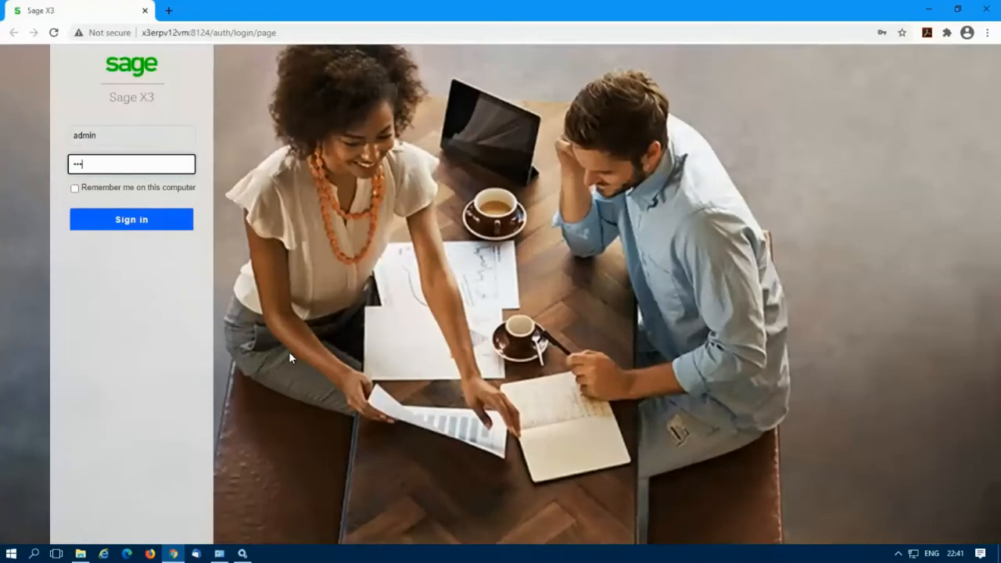
key("Return")
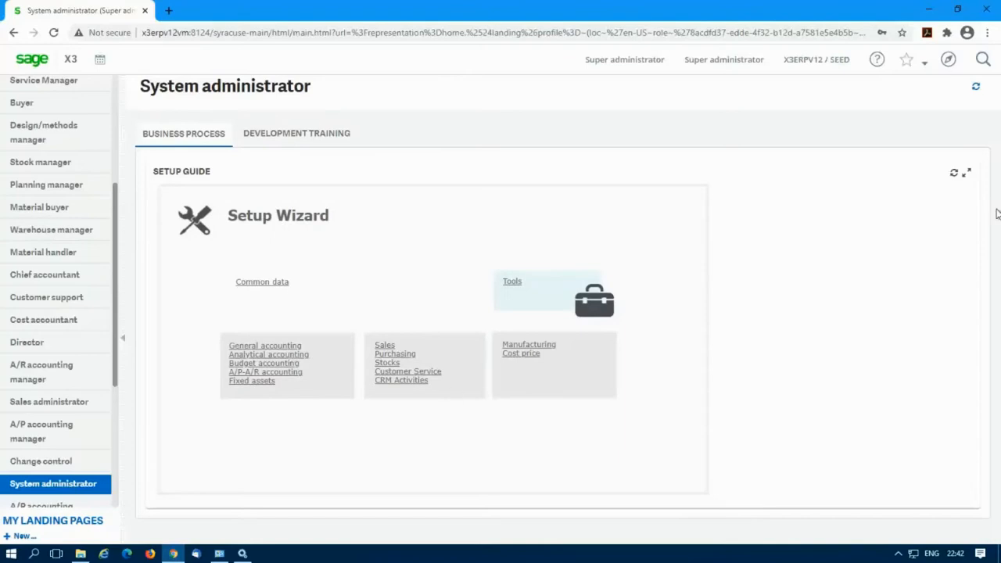
Step: Open Sales > Quotes from the navigation menu
left_click(948, 60)
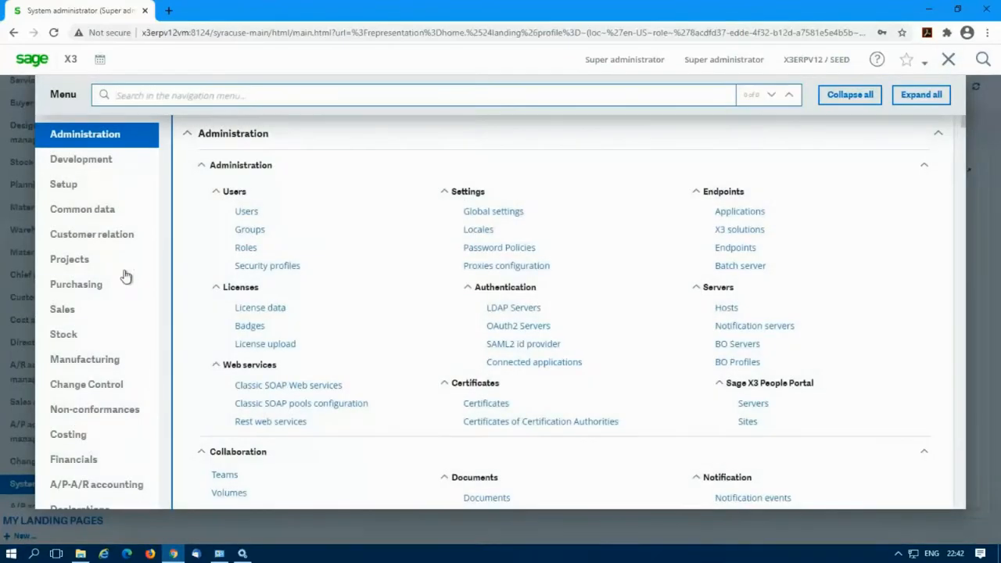
left_click(63, 310)
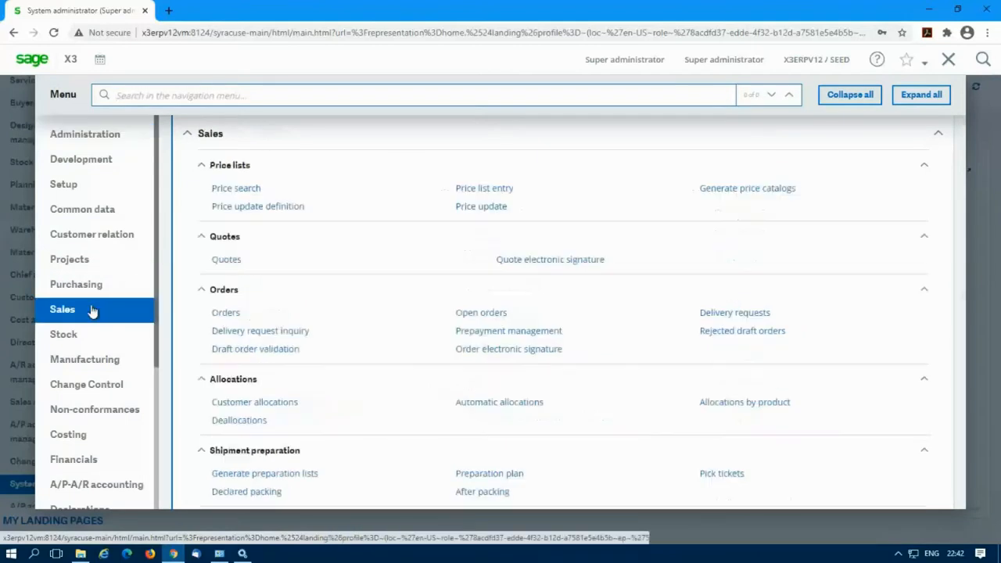
left_click(229, 260)
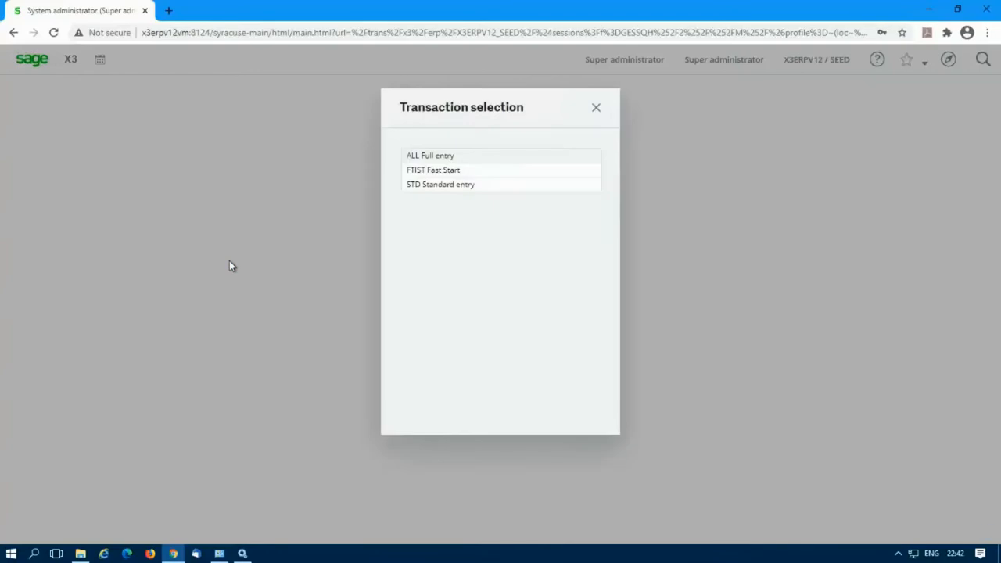
Step: Pick the ALL Full entry transaction and open quote QTEZA0220005
left_click(441, 157)
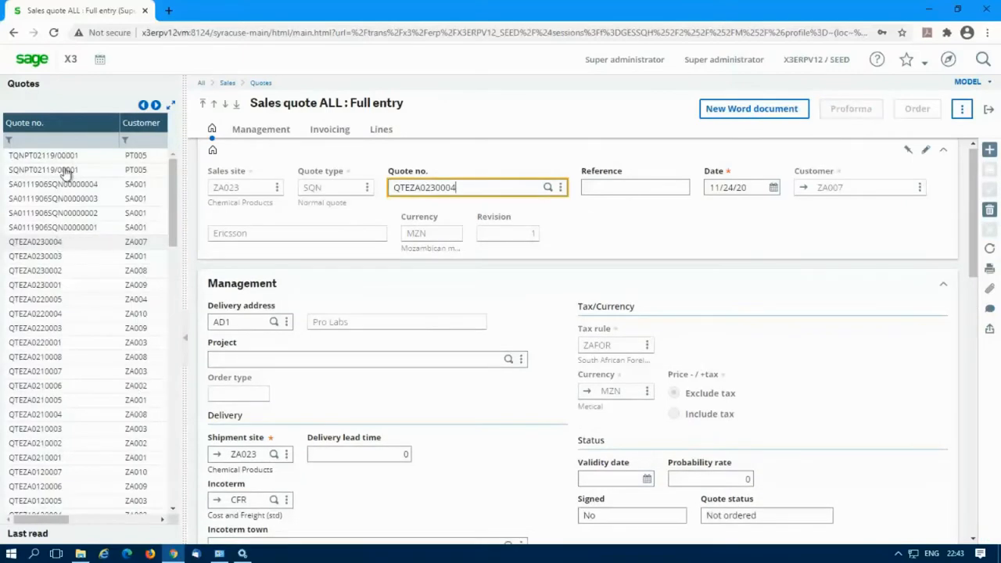
left_click(83, 306)
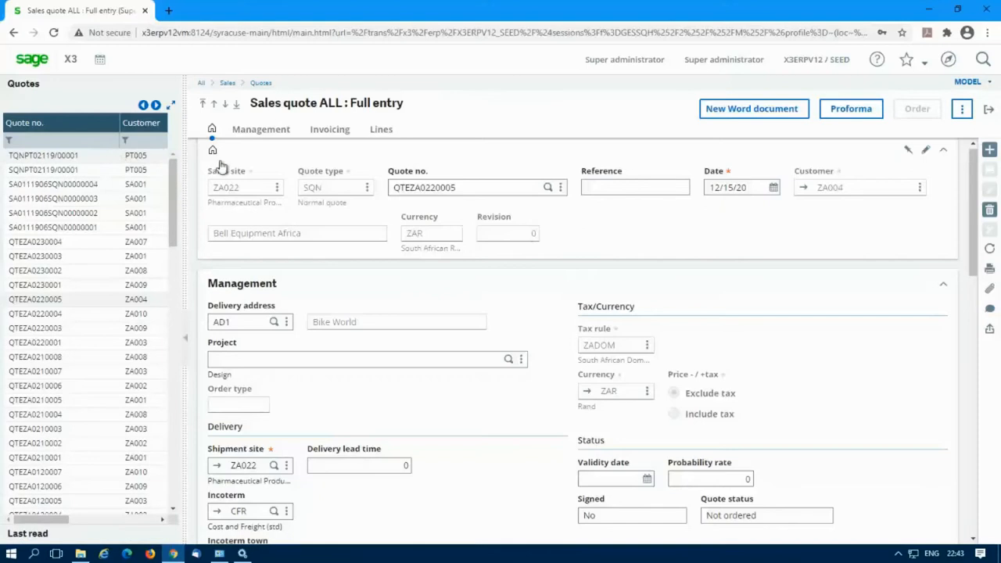
Step: Exit the quote and open Administration > Utilities > Update > About, showing runtime 93.1.19
left_click(990, 112)
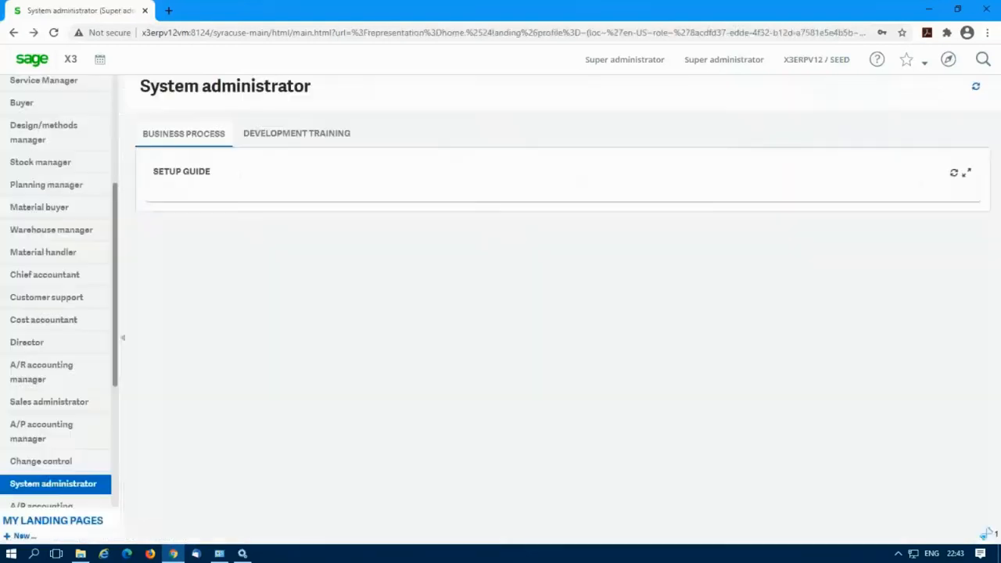
left_click(948, 60)
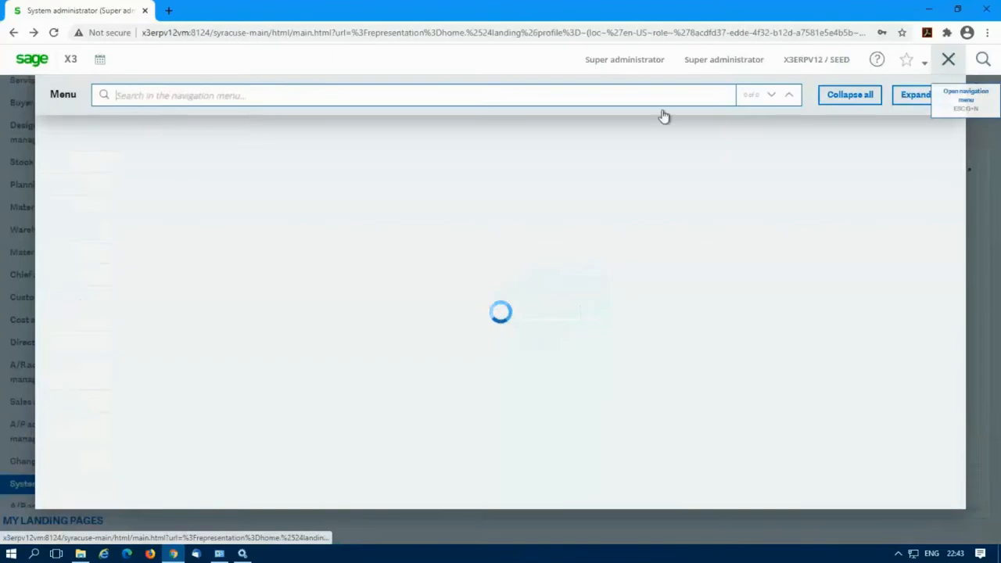
left_click(76, 136)
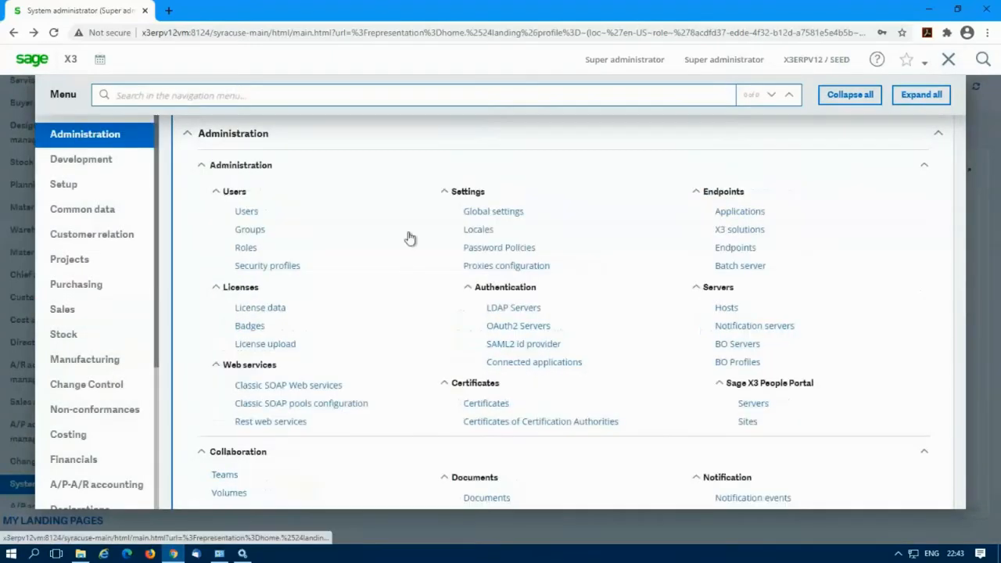
scroll(408, 237, "down", 6)
scroll(399, 238, "down", 1)
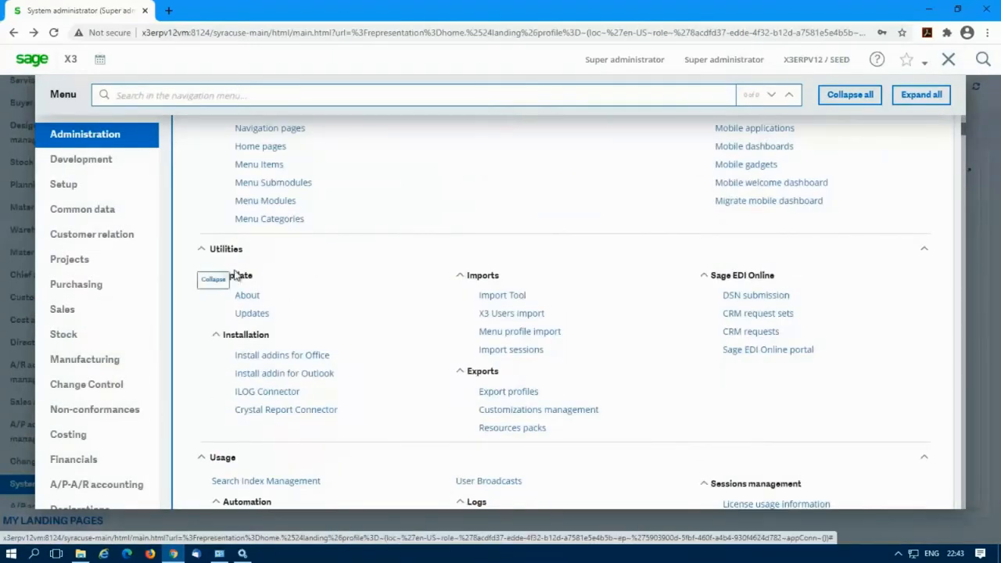
left_click(247, 296)
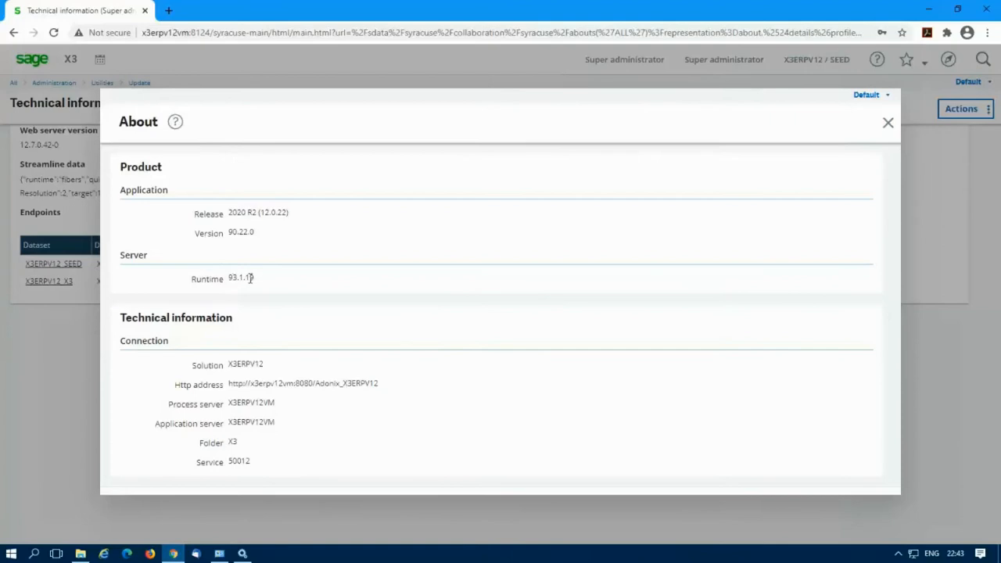
Step: Minimize Programs and Features, close the About dialog, and bring up the main navigation menu
left_click(219, 554)
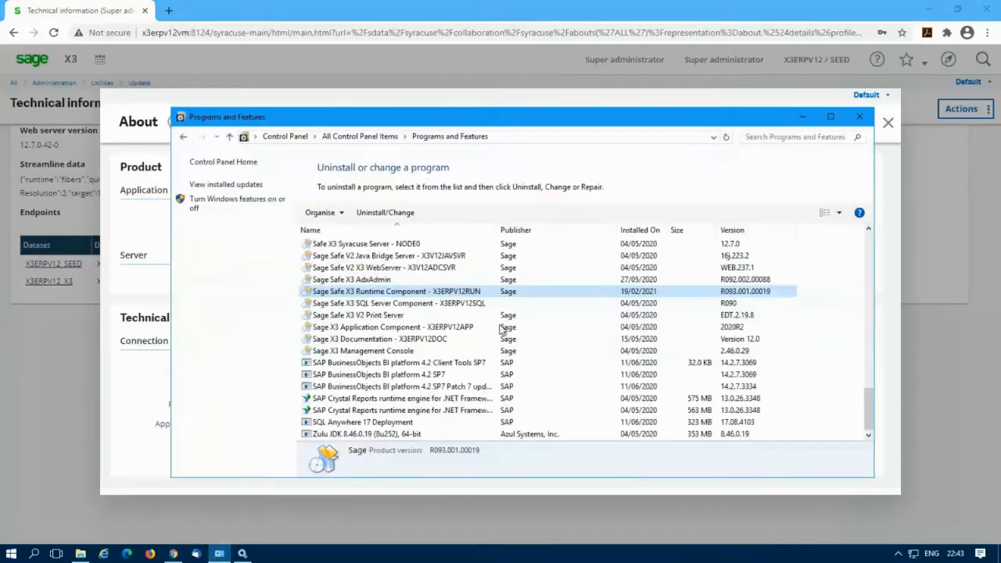
left_click(802, 116)
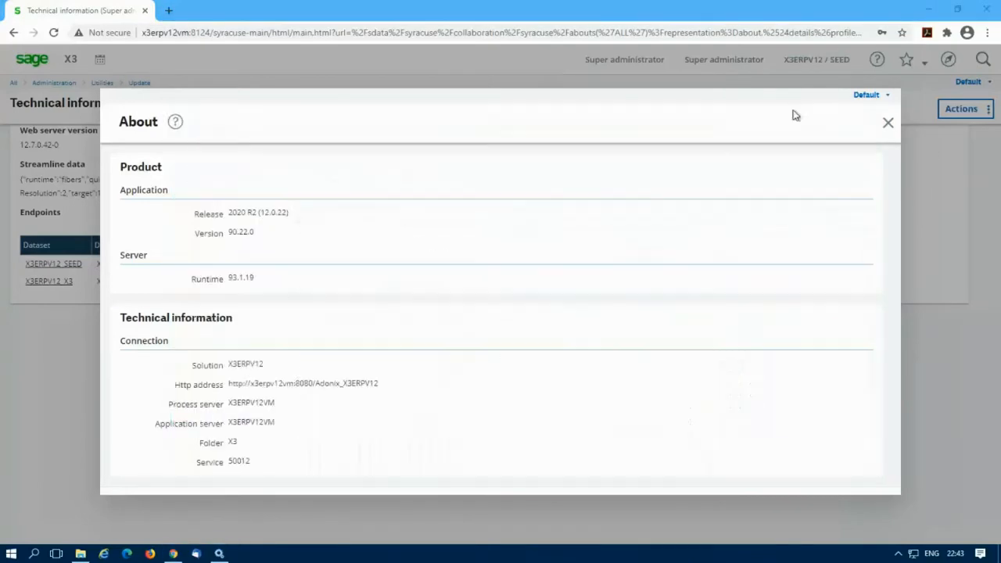
left_click(888, 124)
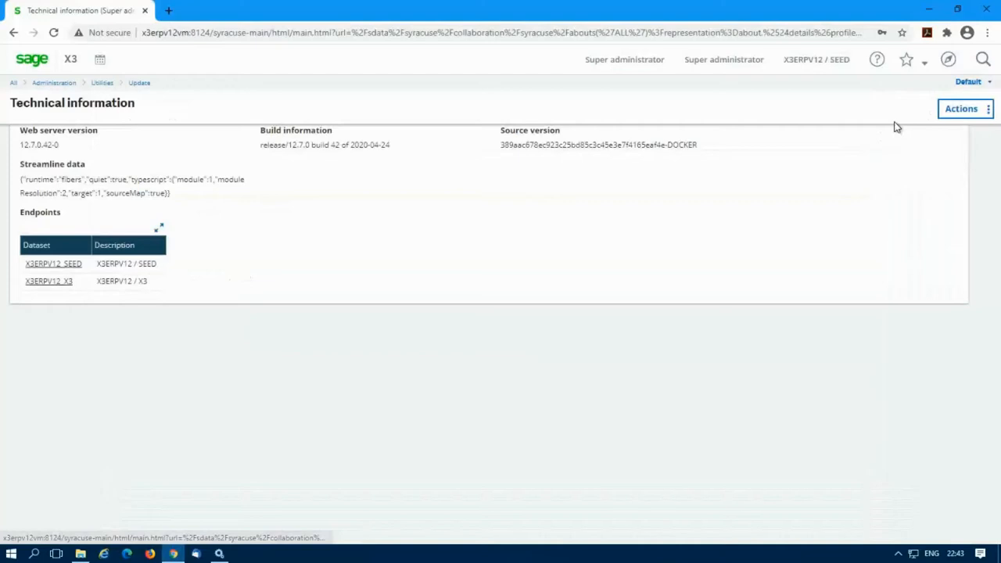
left_click(948, 61)
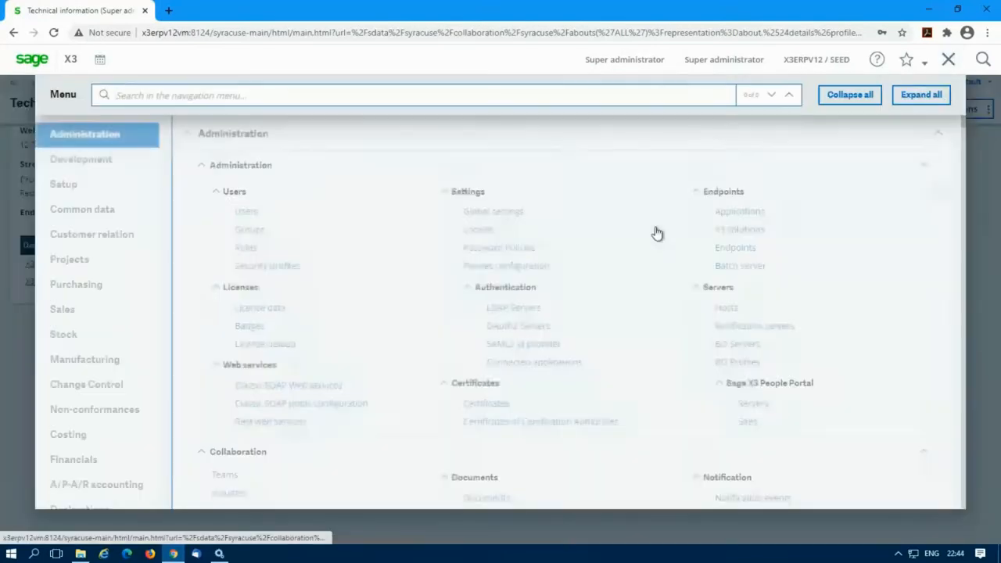
Step: Review the X3ERPV12 solution's runtime on port 50012 under X3 solutions, then close Chrome
left_click(727, 244)
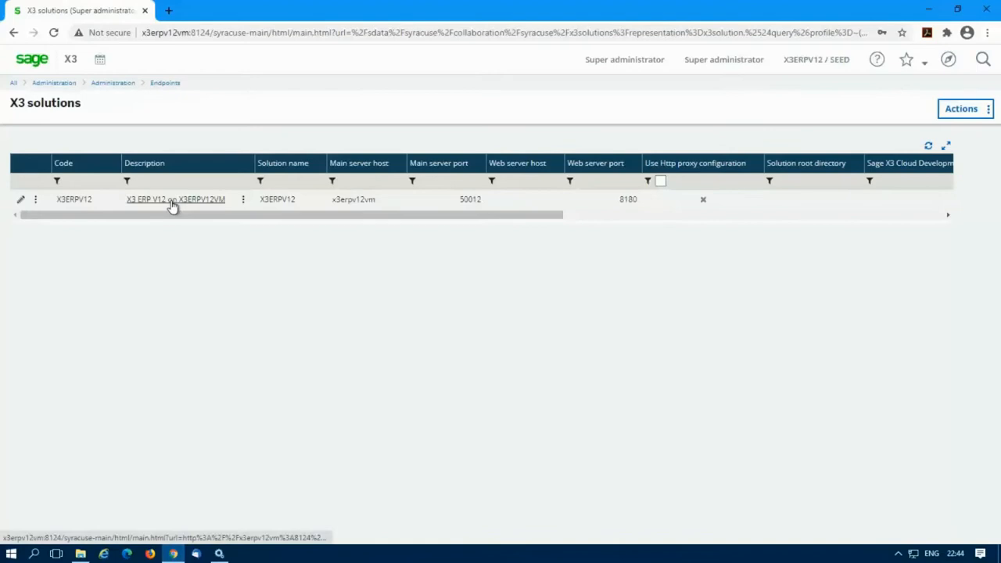
left_click(173, 202)
scroll(624, 386, "down", 3)
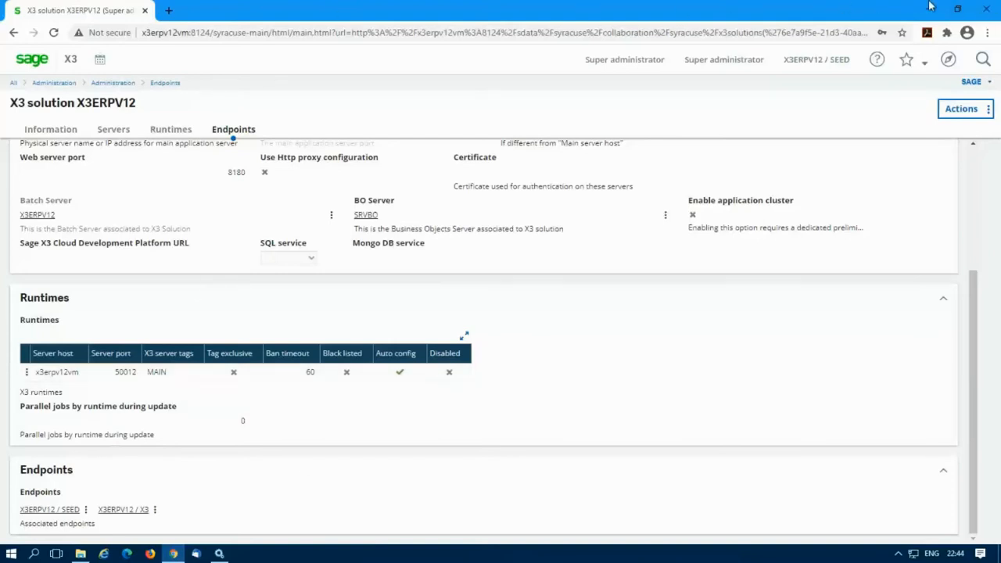
left_click(993, 9)
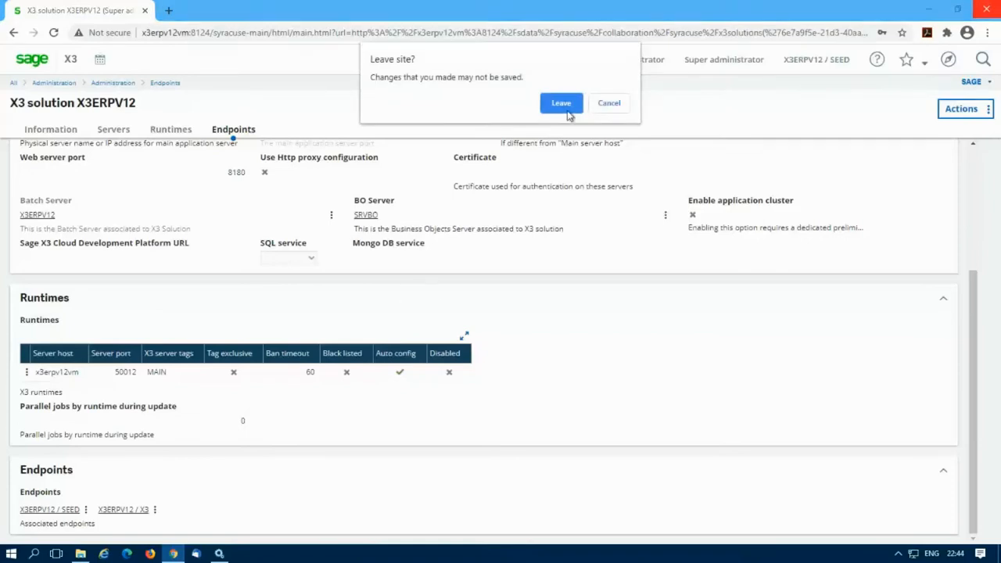
key("Return")
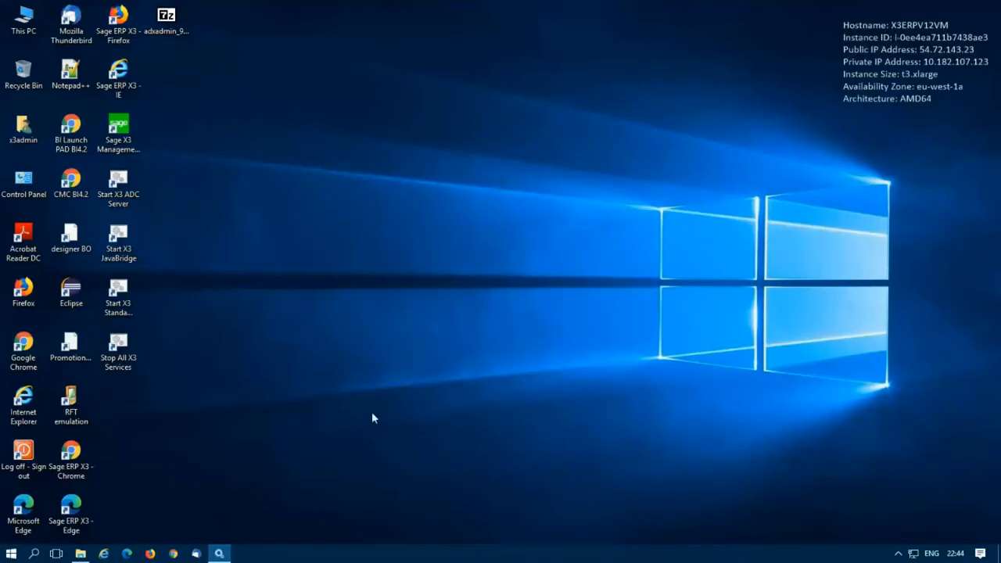
Step: Reopen Chrome, go to the Sage X3 login page and sign in with the administrator account
left_click(174, 553)
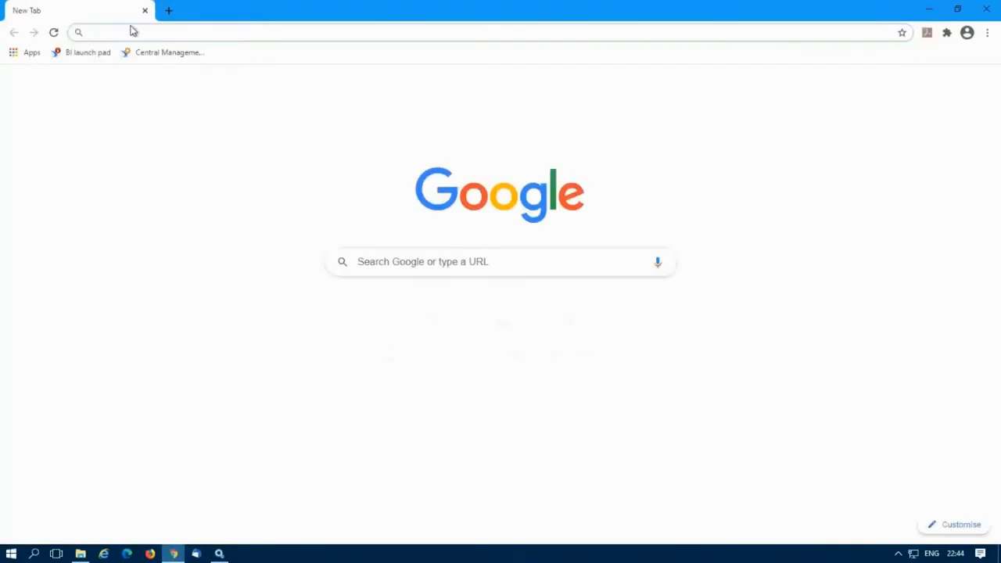
left_click(418, 309)
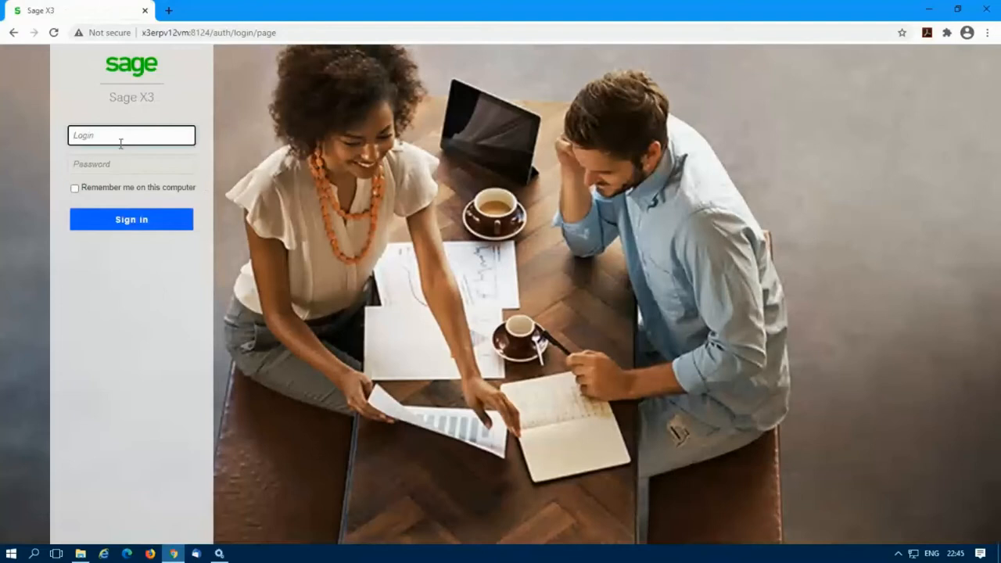
left_click(122, 138)
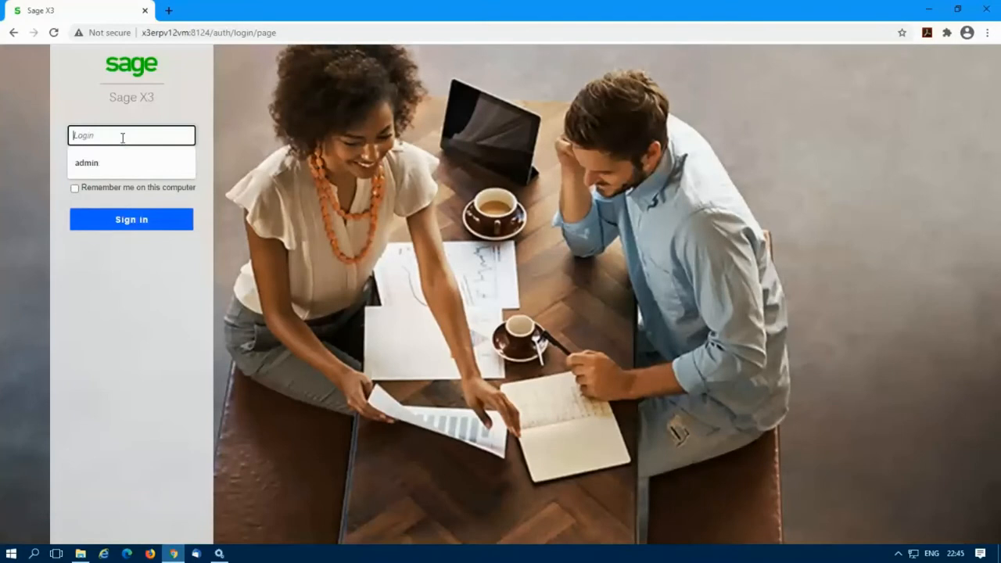
type("admin")
key("Tab")
type("adm")
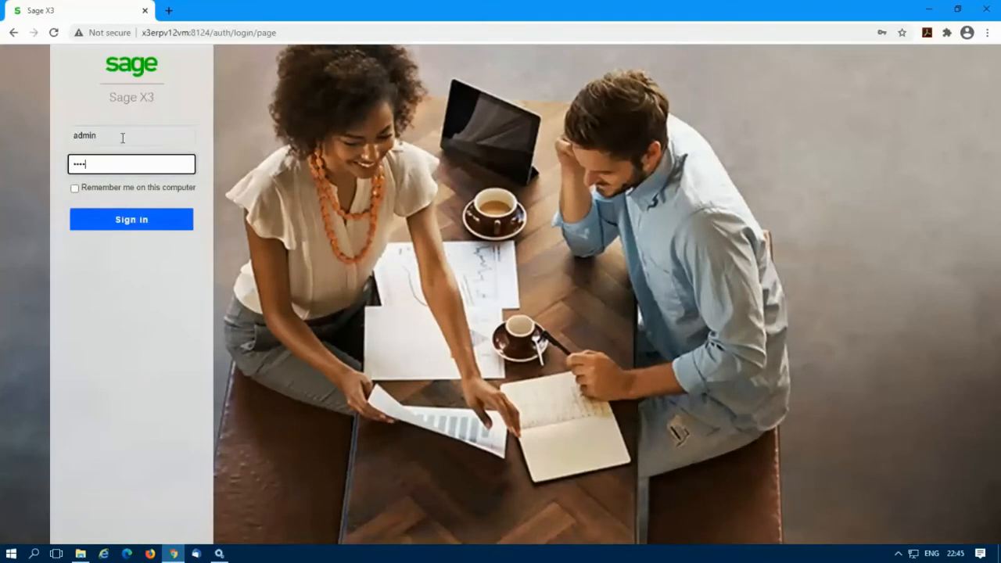
key("Return")
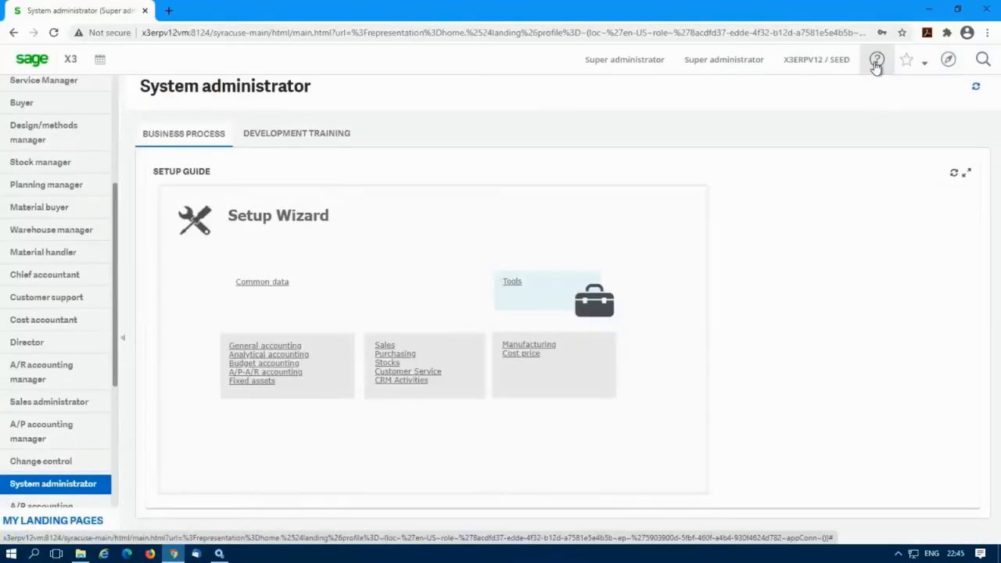
Step: Open the Online help center and search for 'runtime', then for 'process server'
left_click(876, 62)
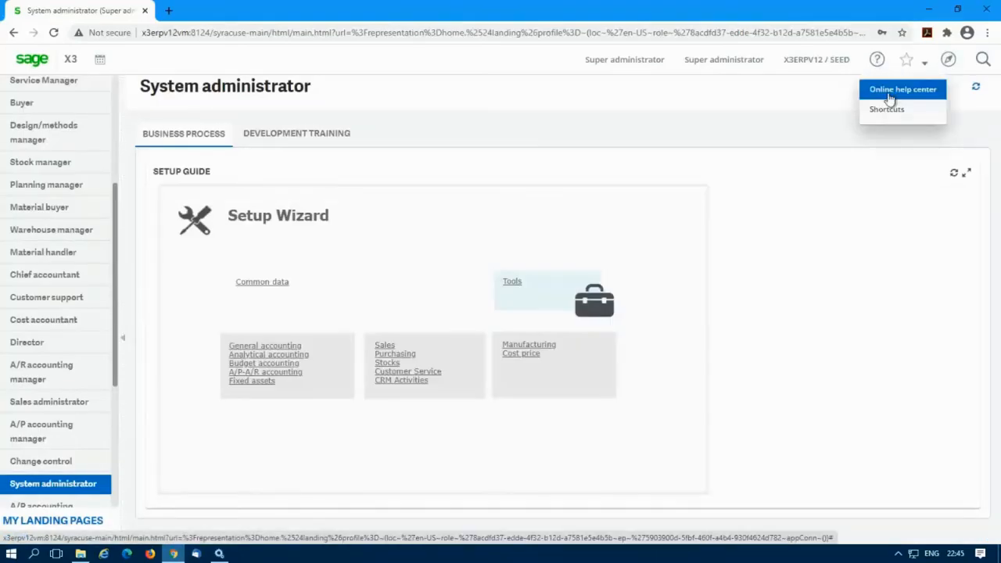
left_click(890, 92)
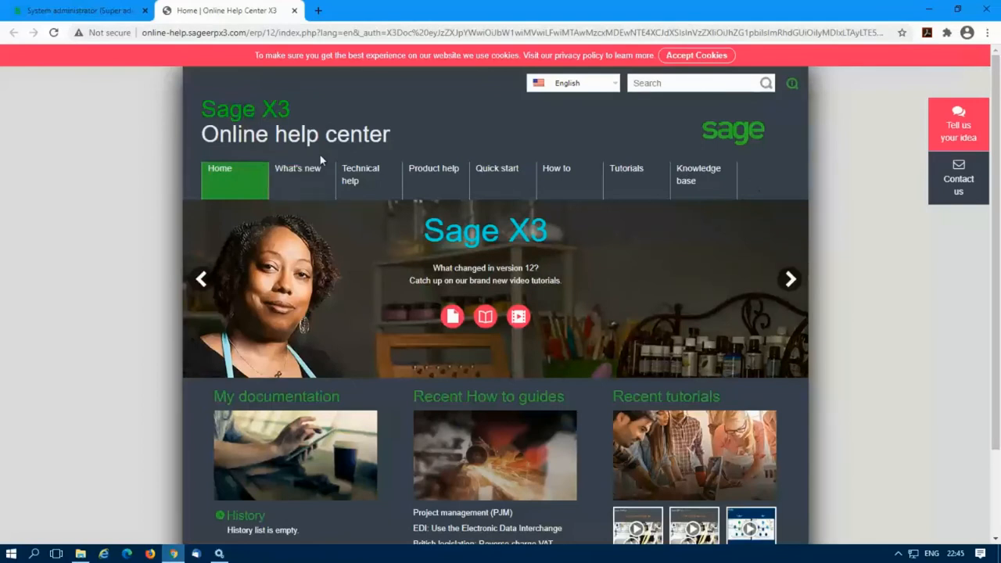
left_click(647, 82)
type("runtime")
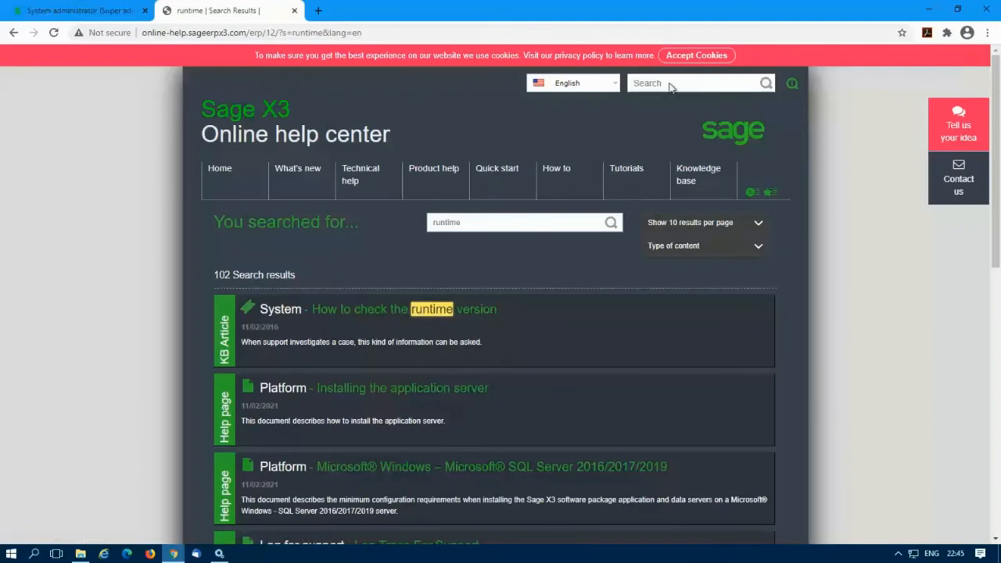
double_click(489, 221)
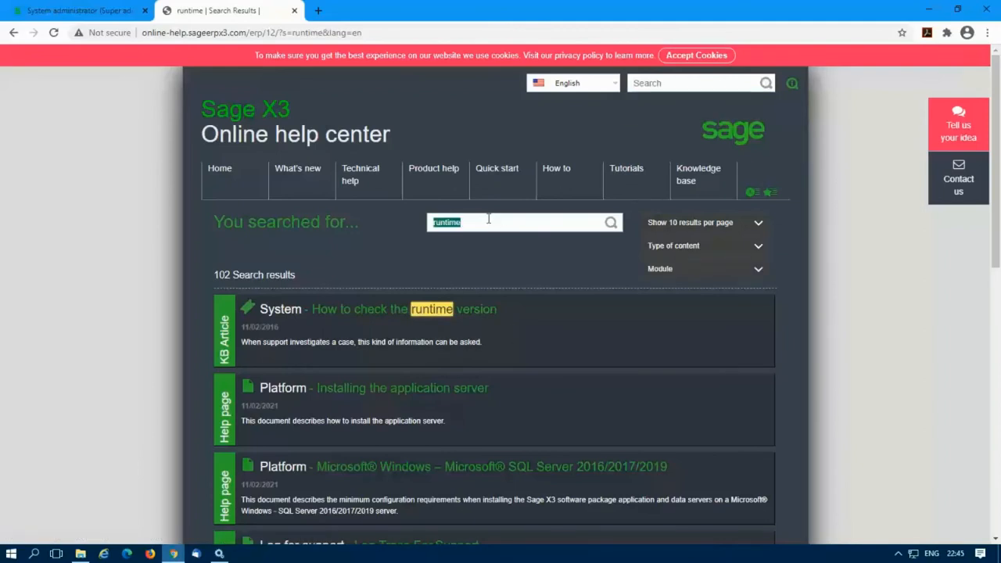
type("process server")
key("Return")
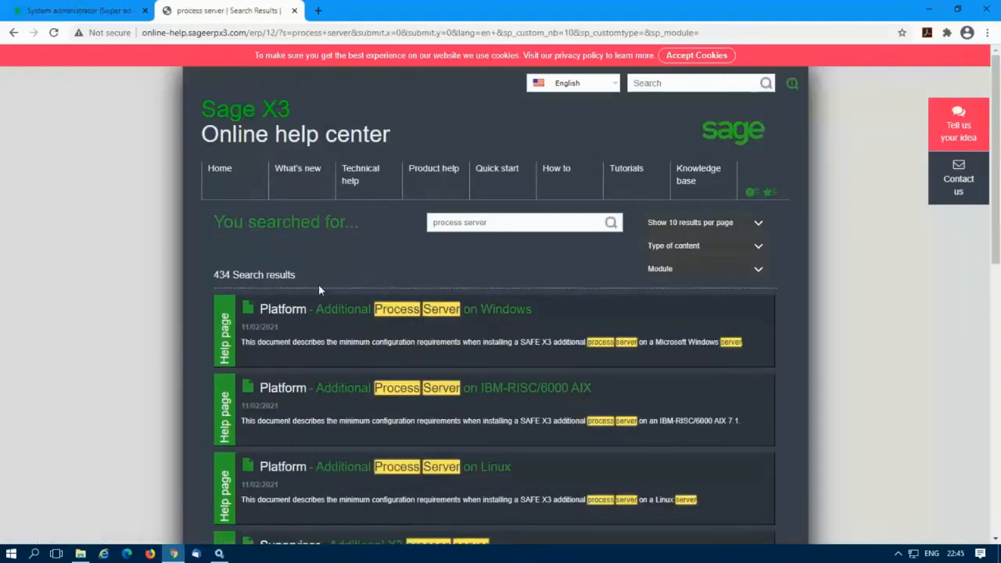
Step: Read the Additional Process Server on Windows article, then close the help tab and Chrome
left_click(403, 313)
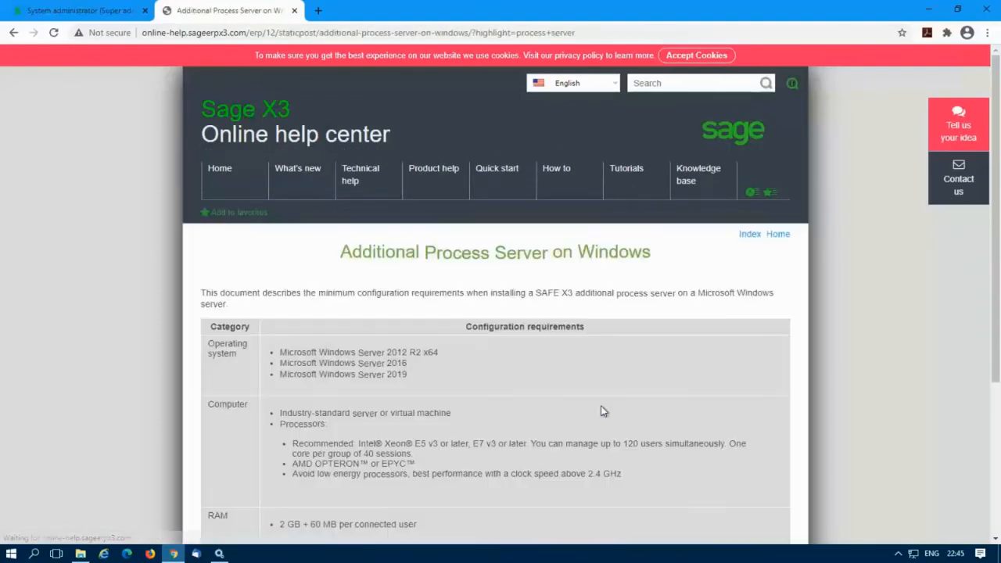
scroll(603, 319, "down", 3)
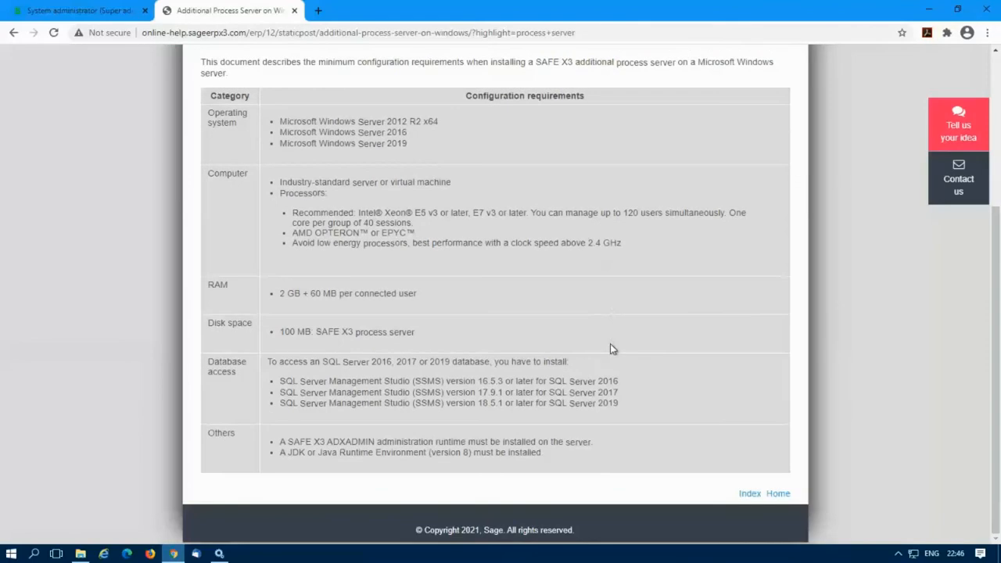
scroll(610, 344, "up", 3)
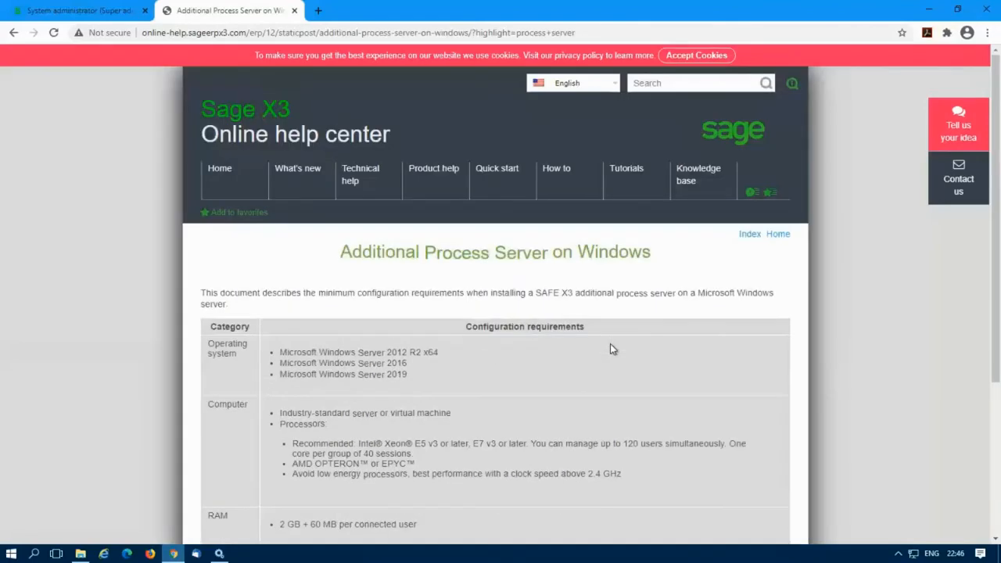
left_click(294, 10)
left_click(987, 10)
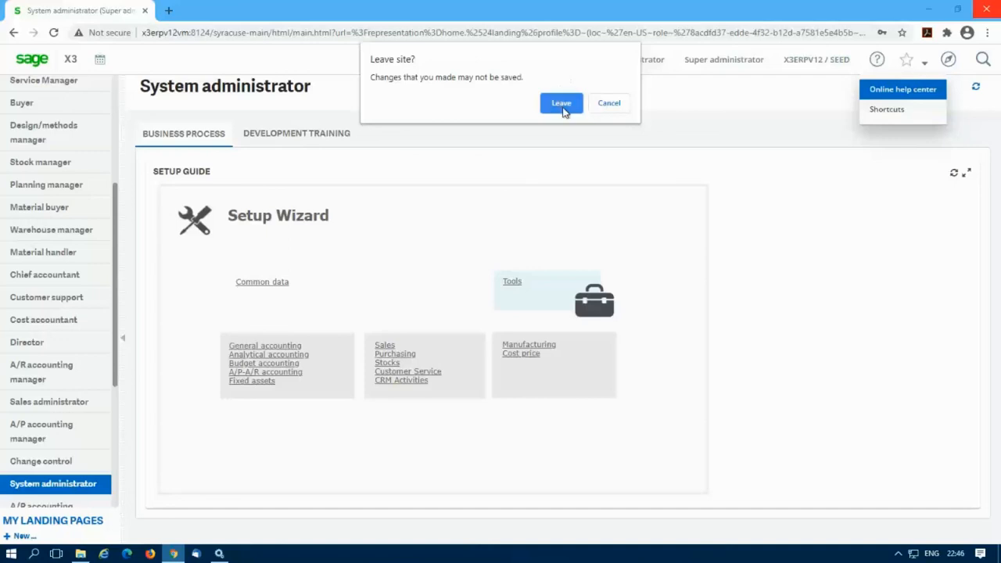
left_click(563, 108)
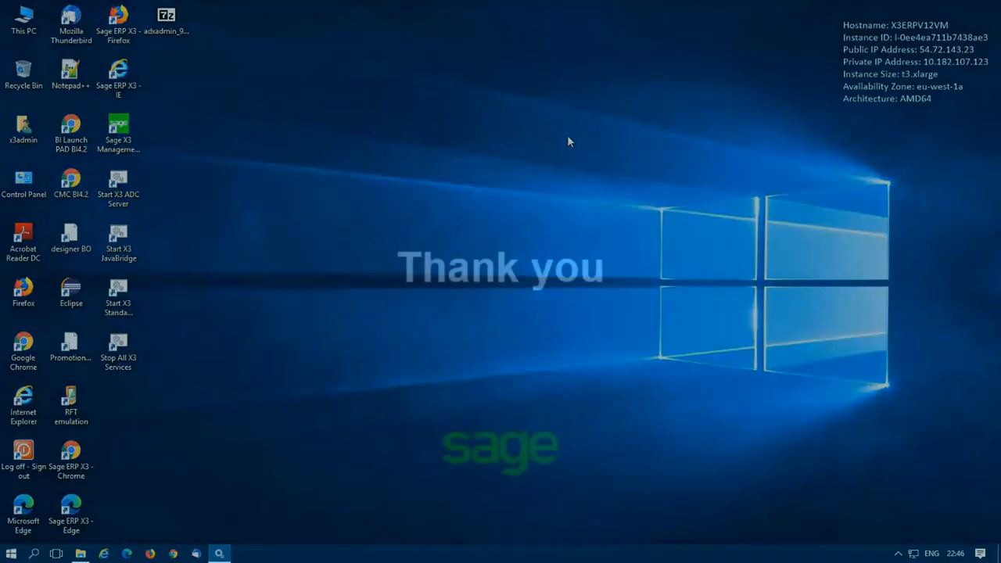